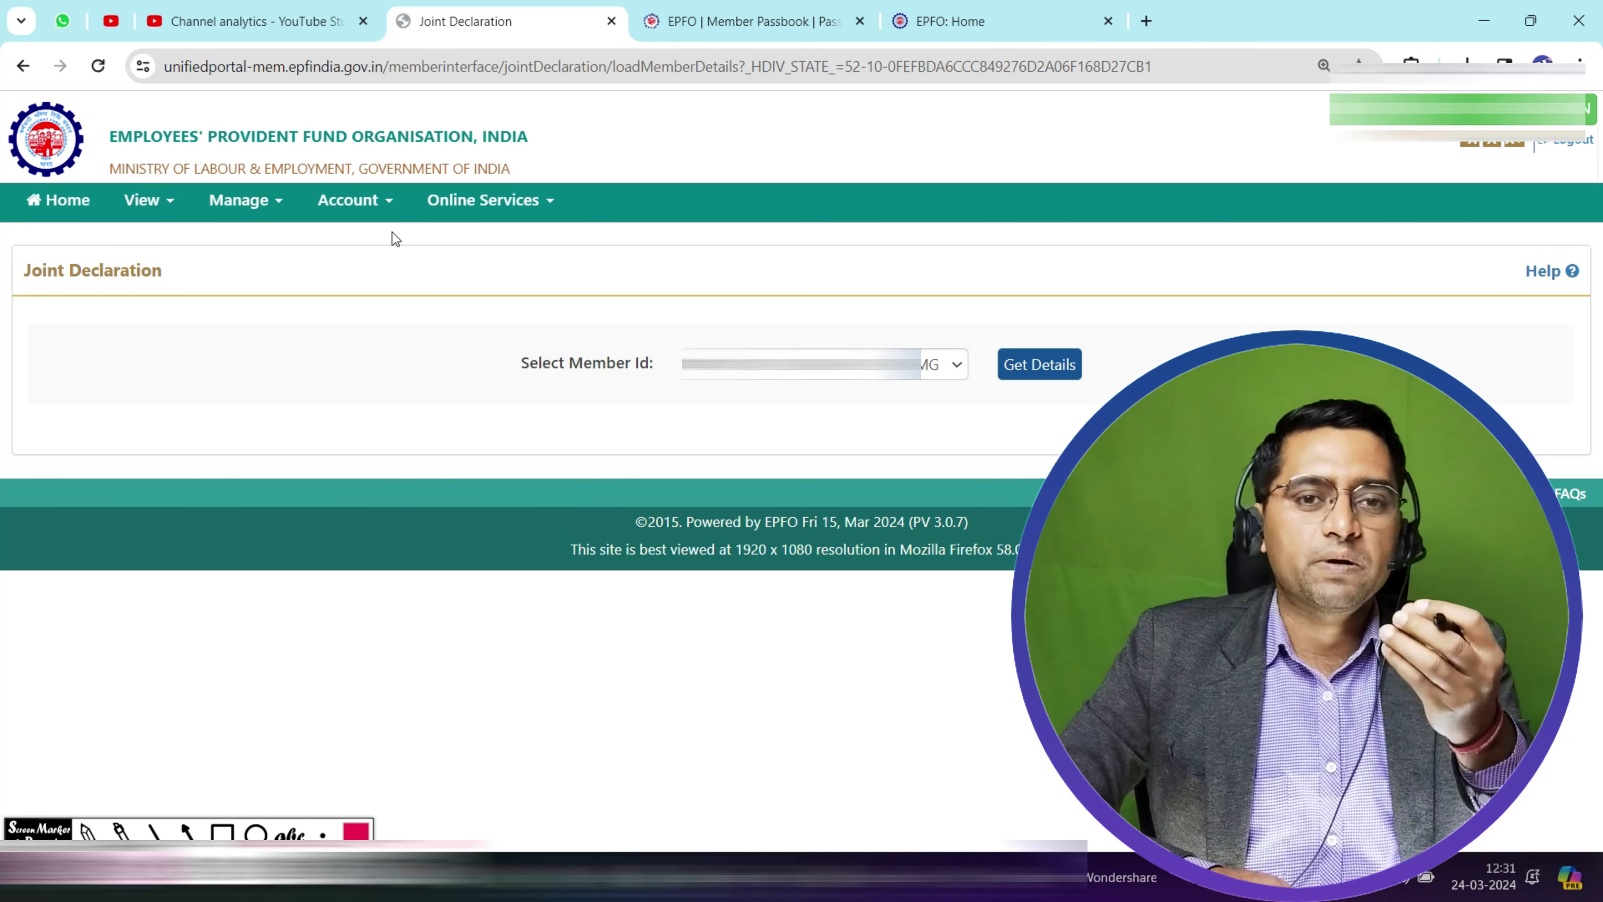
View the channel's subscriber count in YouTube analytics and return to the EPFO member portal
{"action": "left_click", "coordinate": [249, 20]}
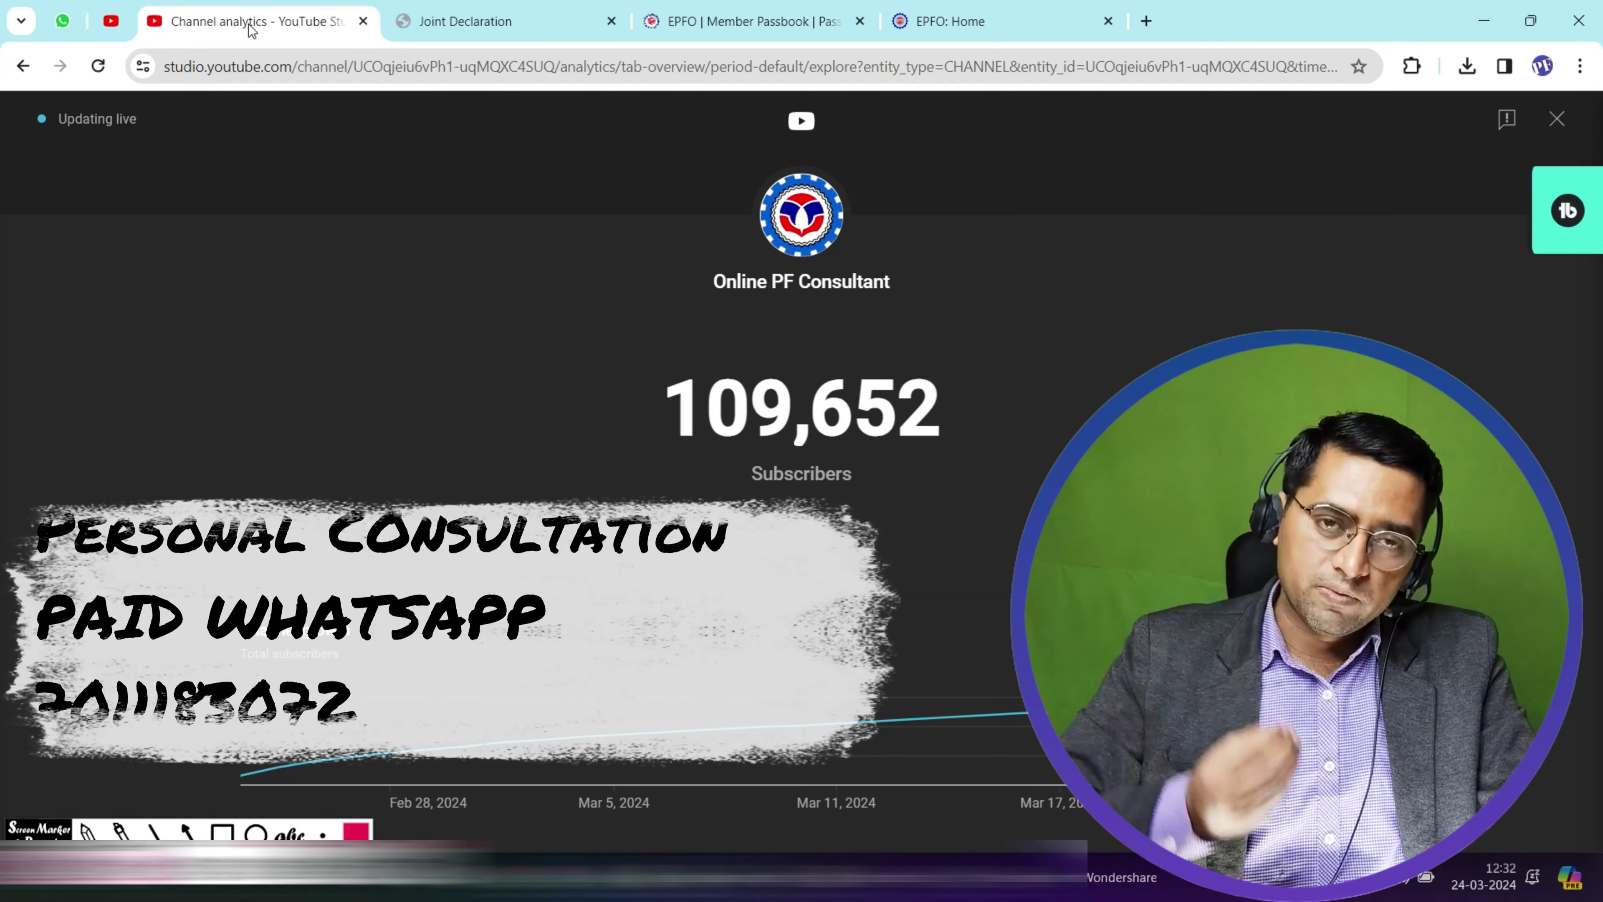
{"action": "left_click", "coordinate": [428, 7]}
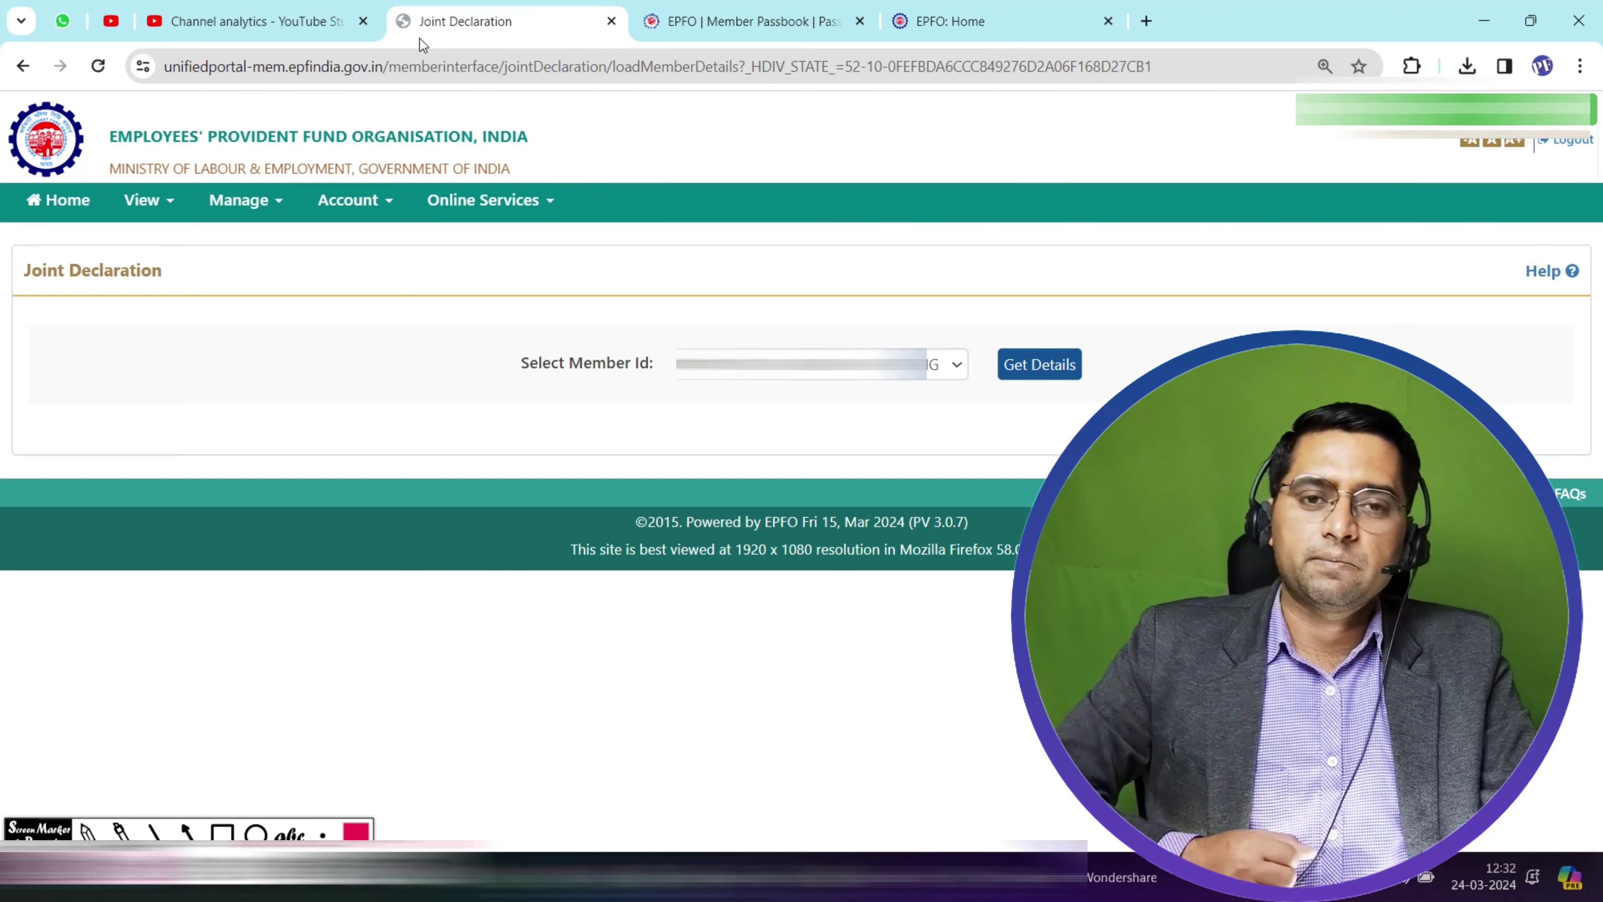
Return to the member home page and open the Service Details page with the service history
{"action": "left_click", "coordinate": [57, 201]}
{"action": "left_click", "coordinate": [81, 361]}
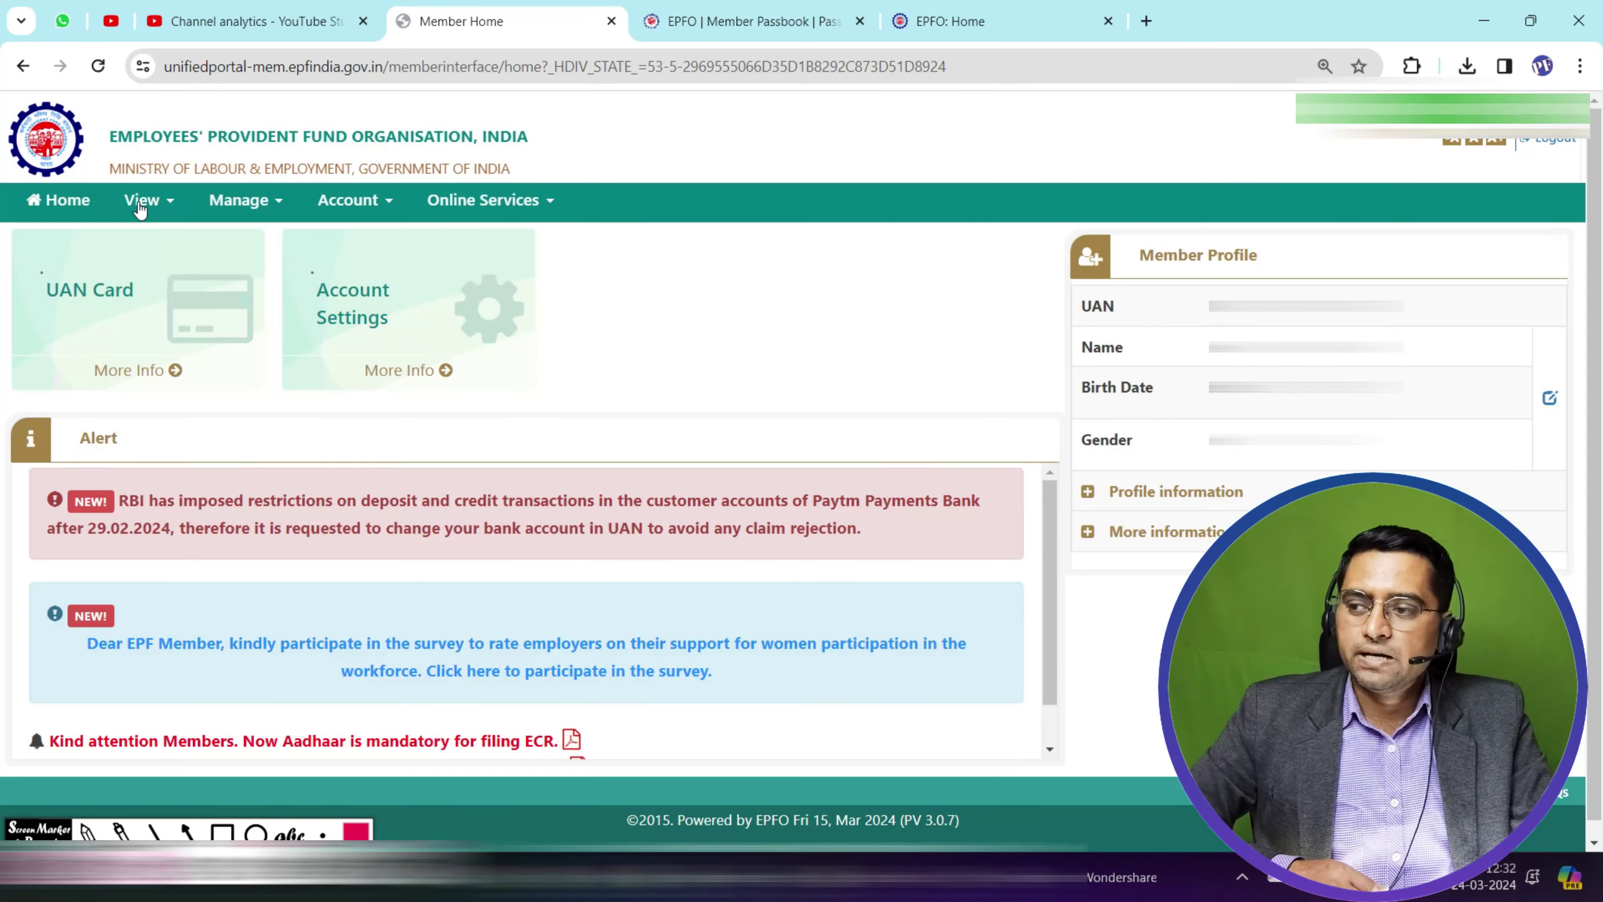
{"action": "left_click", "coordinate": [138, 201]}
{"action": "left_click", "coordinate": [164, 286]}
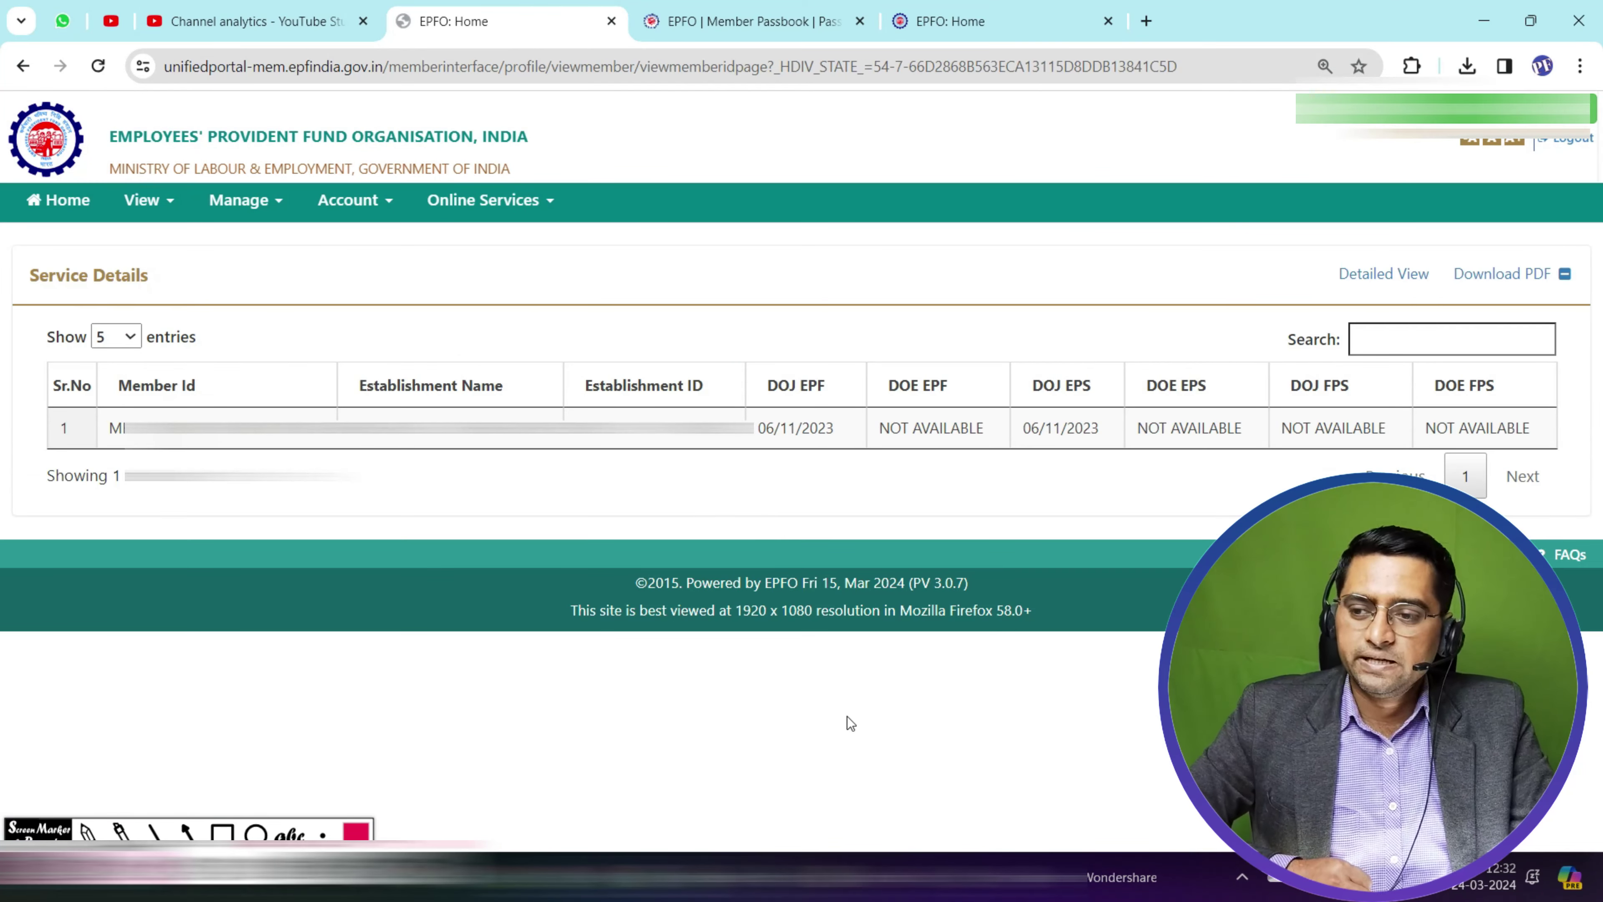
Box the DOJ EPS and DOJ EPF columns of the service record in red and point an arrow at DOJ EPS
{"action": "left_click", "coordinate": [222, 833]}
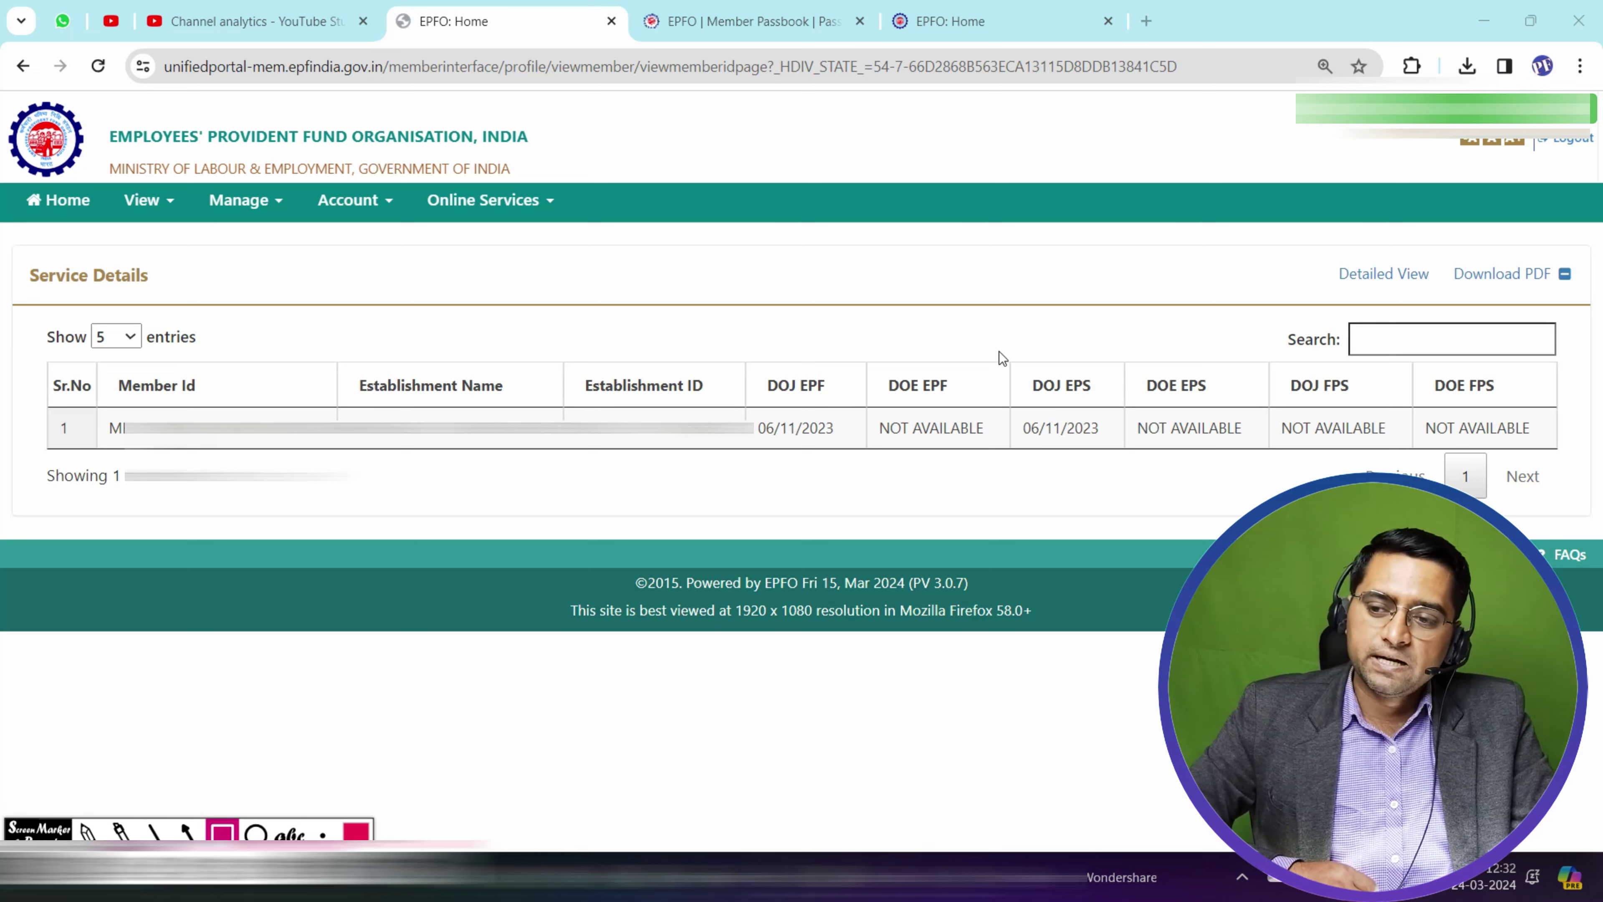
{"action": "mouse_move", "coordinate": [1000, 351]}
{"action": "left_mouse_down"}
{"action": "mouse_move", "coordinate": [1135, 476]}
{"action": "mouse_move", "coordinate": [1121, 465]}
{"action": "left_mouse_up"}
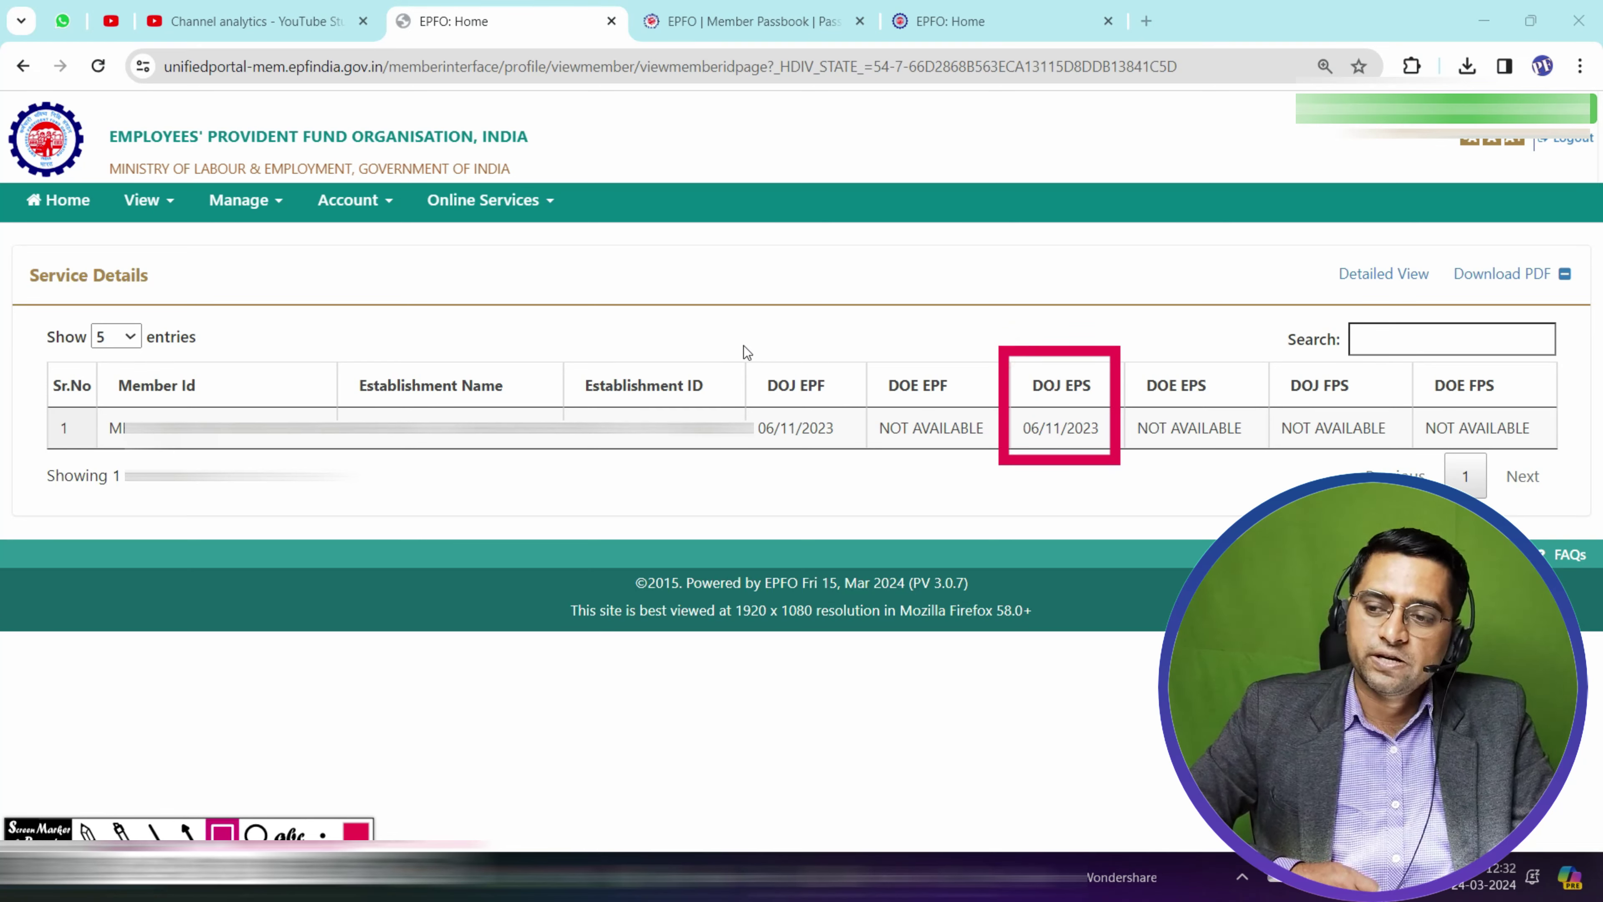
{"action": "mouse_move", "coordinate": [734, 346]}
{"action": "left_mouse_down"}
{"action": "mouse_move", "coordinate": [825, 476]}
{"action": "mouse_move", "coordinate": [872, 499]}
{"action": "left_mouse_up"}
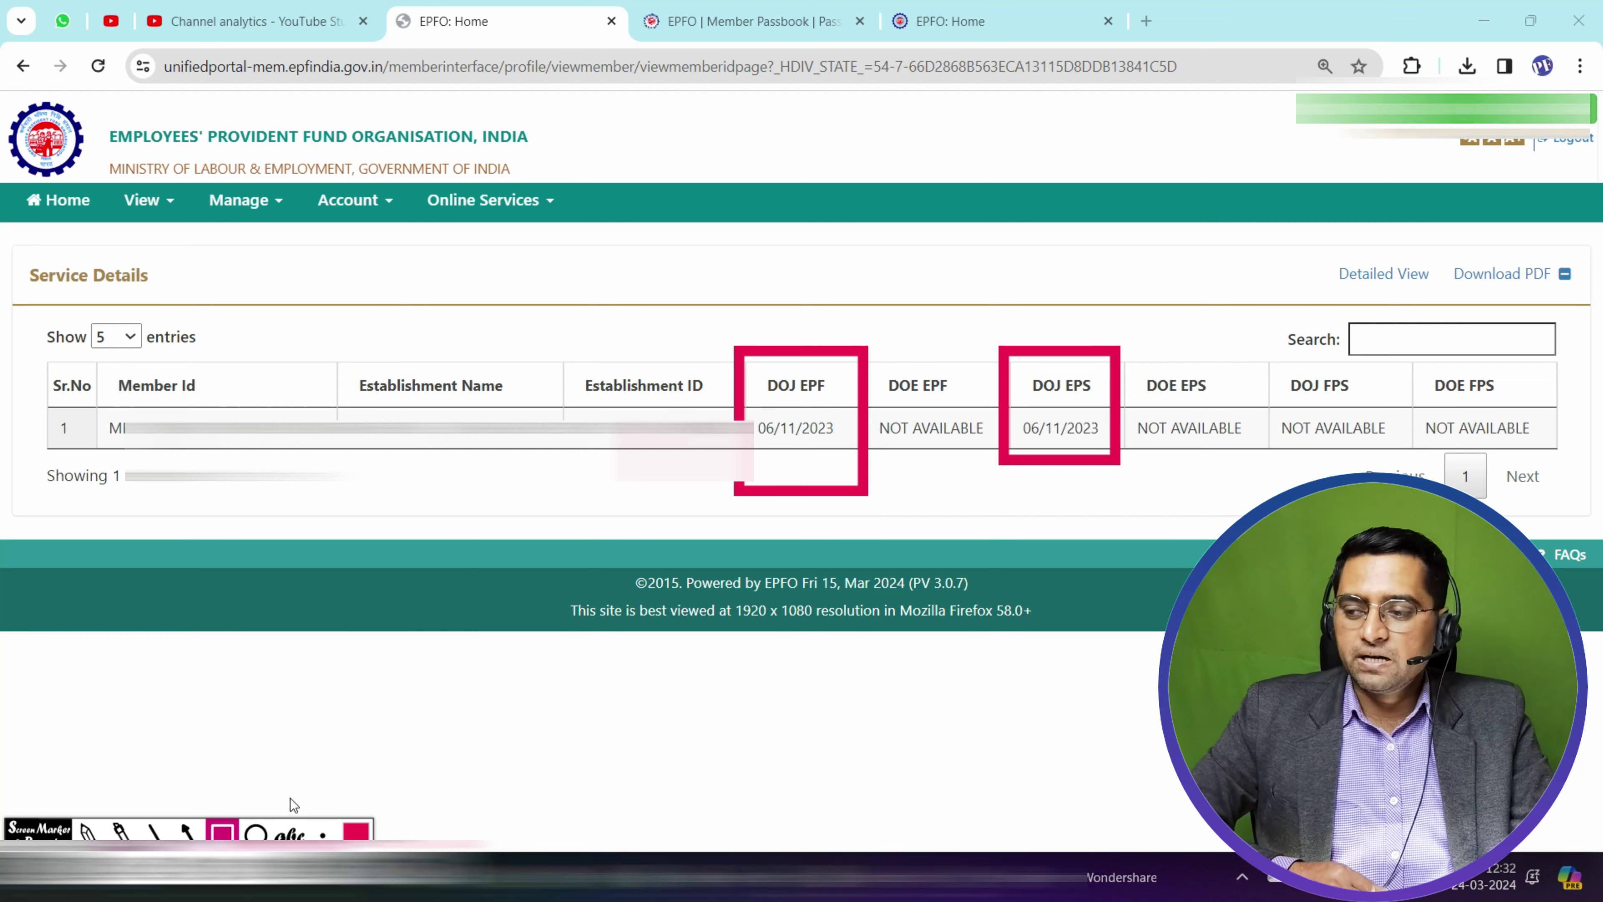
{"action": "left_click", "coordinate": [186, 832]}
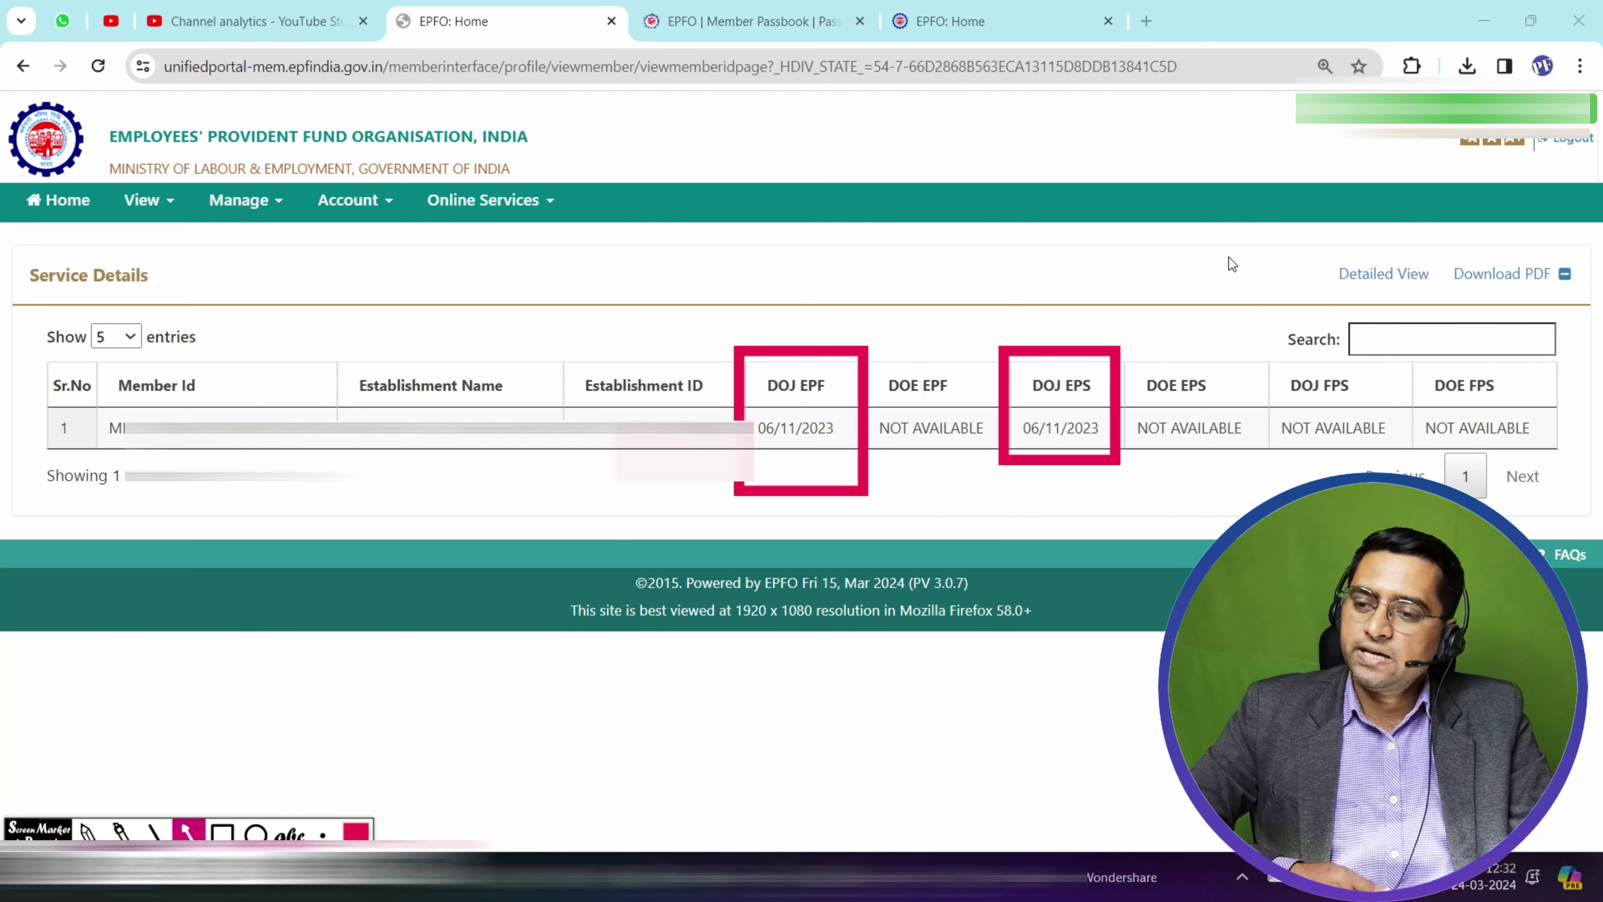
{"action": "left_click_drag", "start_coordinate": [1238, 248], "coordinate": [1112, 344]}
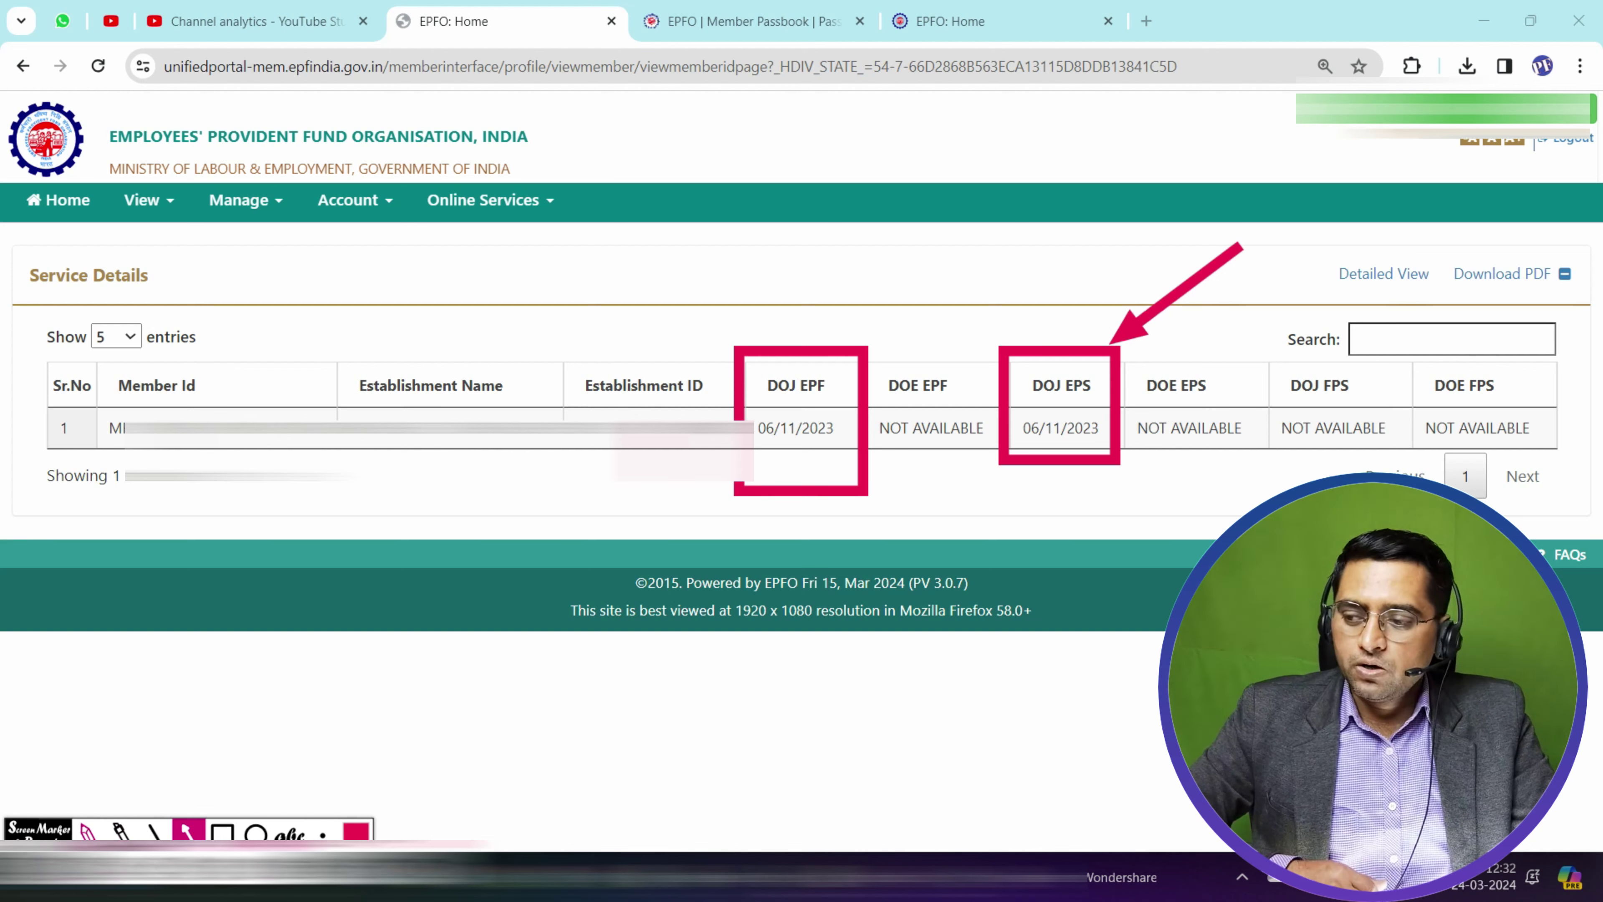
Make freehand pen marks above the DOJ EPS column and clear all annotations from the screen
{"action": "key", "text": "p"}
{"action": "mouse_move", "coordinate": [998, 256]}
{"action": "left_mouse_down"}
{"action": "mouse_move", "coordinate": [999, 292]}
{"action": "mouse_move", "coordinate": [1029, 273]}
{"action": "mouse_move", "coordinate": [1030, 293]}
{"action": "left_mouse_up"}
{"action": "left_click_drag", "start_coordinate": [1071, 280], "coordinate": [1062, 305]}
{"action": "mouse_move", "coordinate": [1084, 251]}
{"action": "left_mouse_down"}
{"action": "mouse_move", "coordinate": [1124, 256]}
{"action": "mouse_move", "coordinate": [1137, 282]}
{"action": "mouse_move", "coordinate": [1130, 240]}
{"action": "mouse_move", "coordinate": [1162, 272]}
{"action": "mouse_move", "coordinate": [1186, 246]}
{"action": "left_mouse_up"}
{"action": "key", "text": "Escape"}
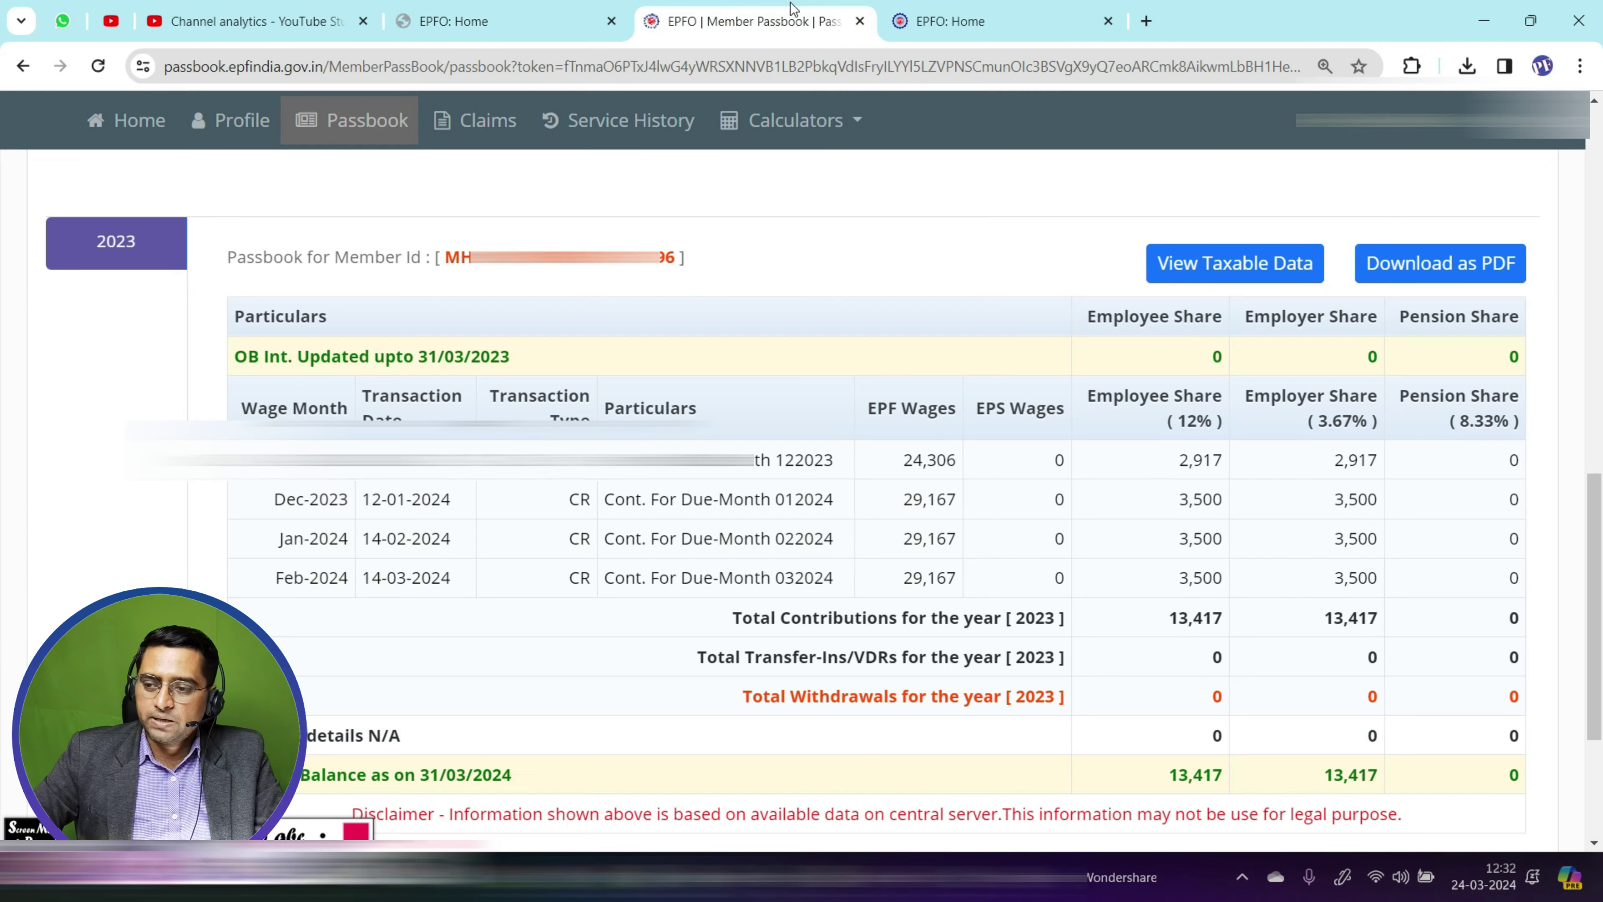
In the member passbook, box the Nov-2023 EPF Wages, EPS Wages and Pension Share in red, and clear the marks
{"action": "left_click", "coordinate": [751, 21]}
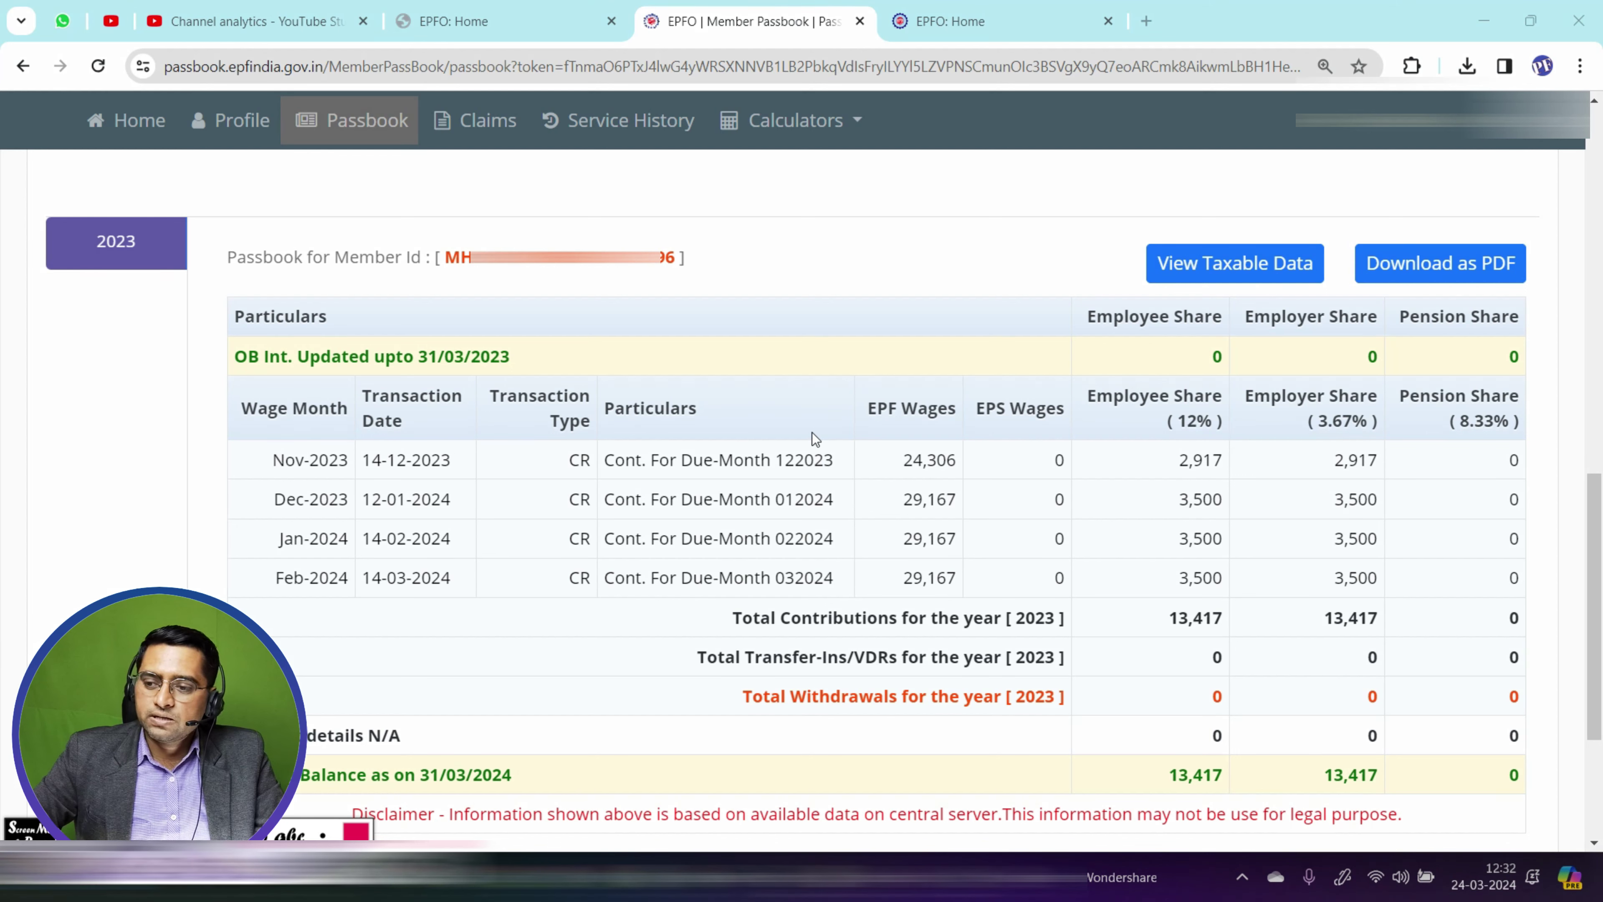
{"action": "mouse_move", "coordinate": [883, 431]}
{"action": "left_mouse_down"}
{"action": "mouse_move", "coordinate": [978, 480]}
{"action": "mouse_move", "coordinate": [1098, 489]}
{"action": "left_mouse_up"}
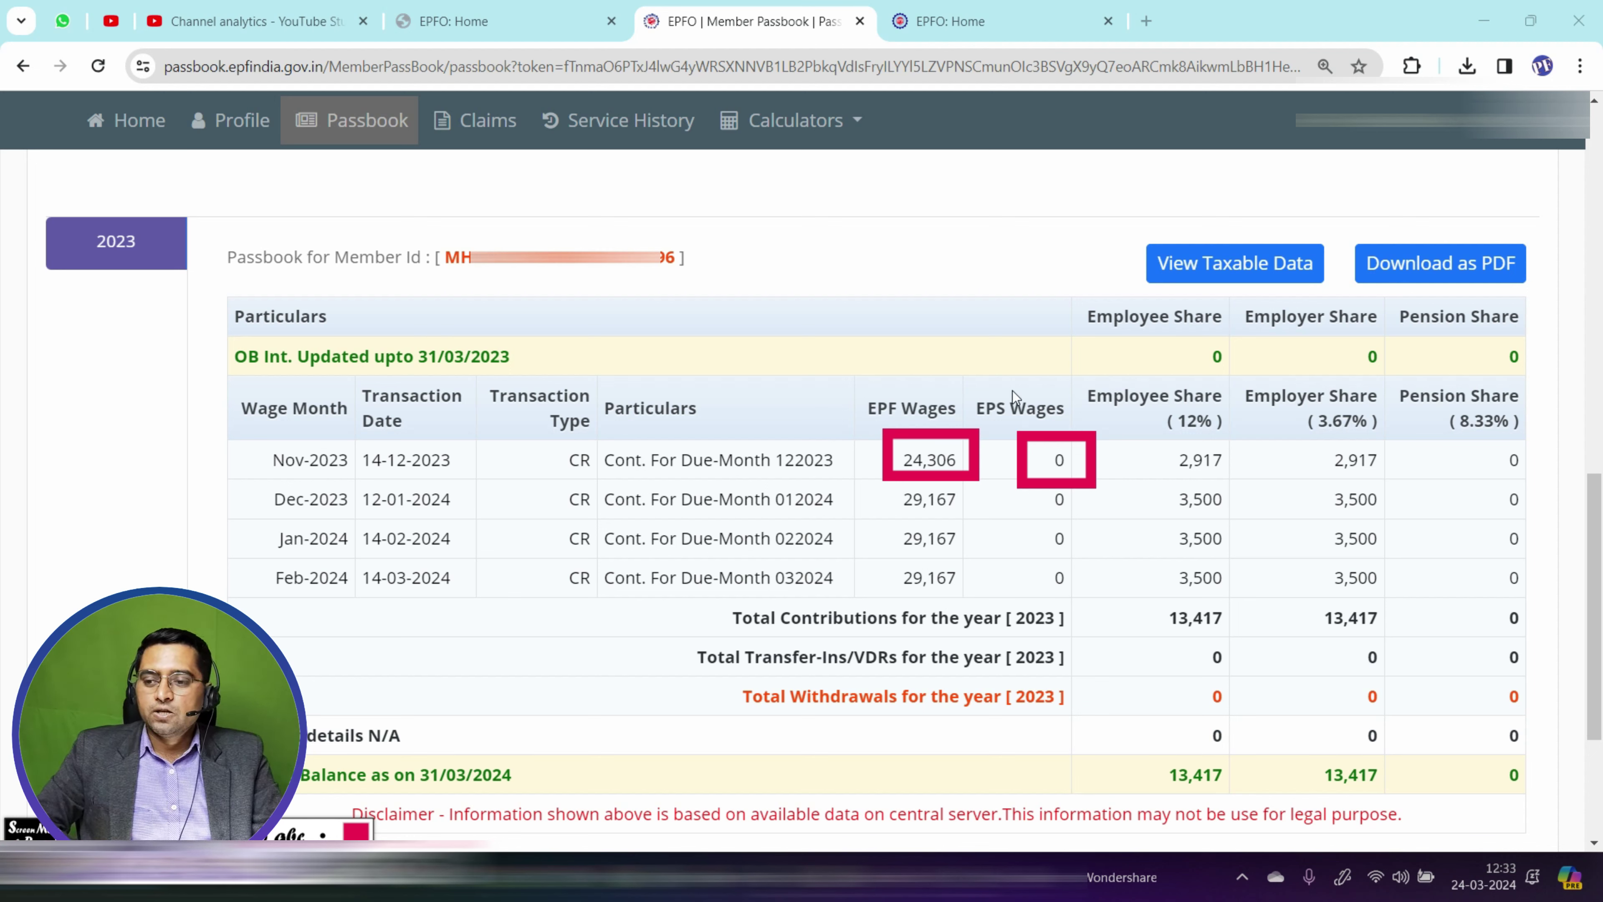
{"action": "mouse_move", "coordinate": [1393, 354]}
{"action": "left_mouse_down"}
{"action": "mouse_move", "coordinate": [1468, 453]}
{"action": "mouse_move", "coordinate": [1555, 493]}
{"action": "left_mouse_up"}
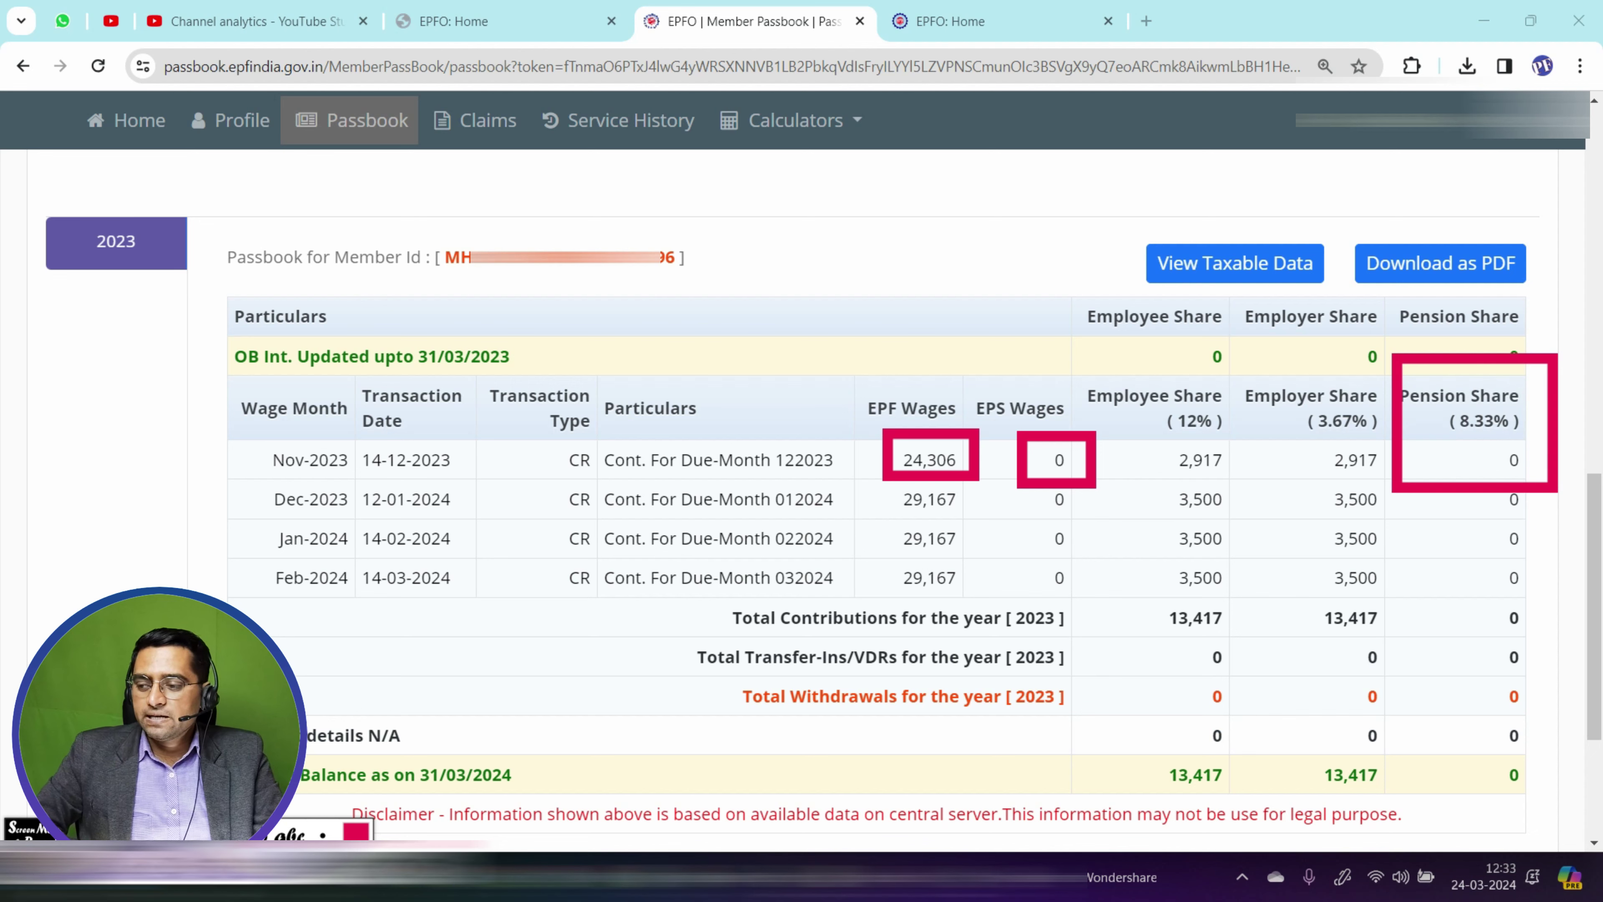
{"action": "left_click", "coordinate": [189, 833]}
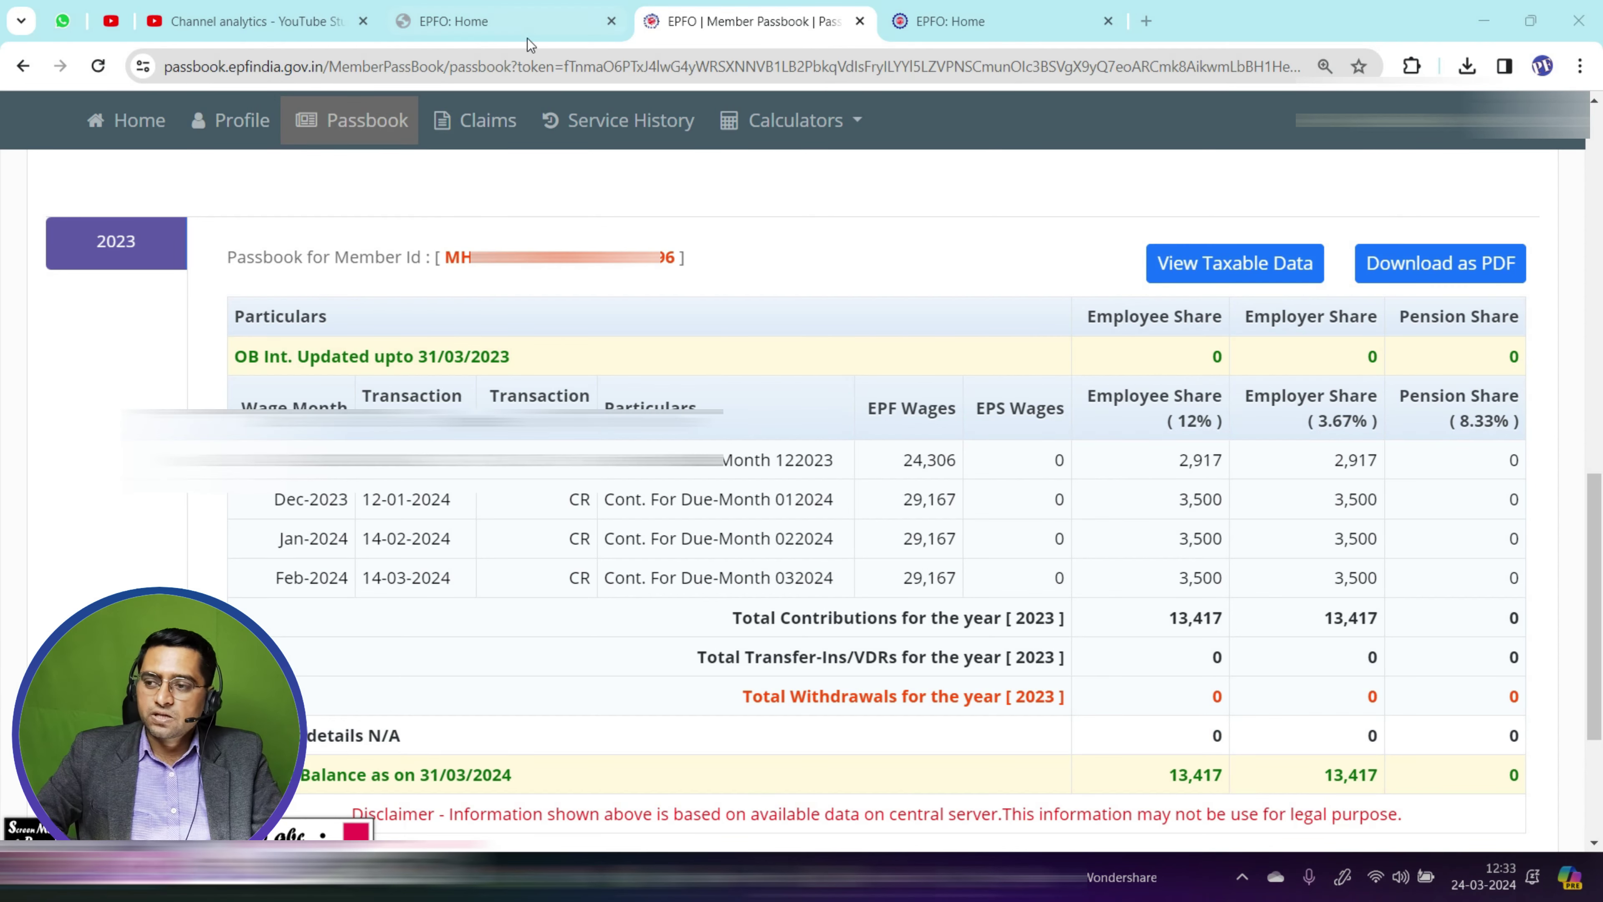
Back in Service Details, box DOJ EPS and DOE EPS in red with an arrow pointing up at them, and clear the marks
{"action": "left_click", "coordinate": [498, 21]}
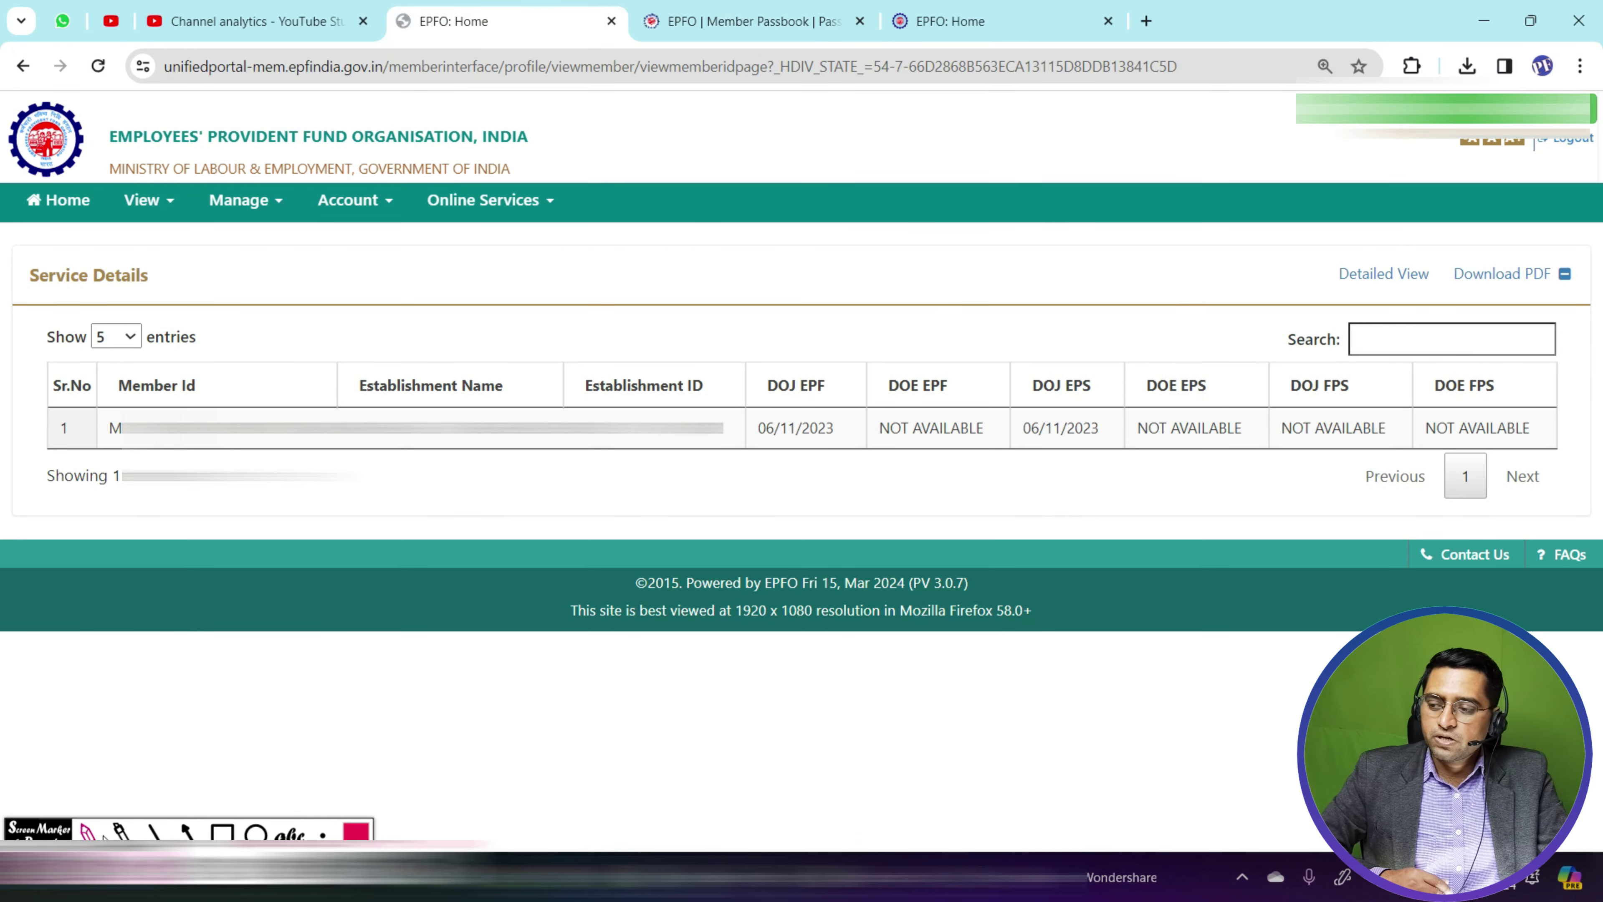
{"action": "left_click", "coordinate": [232, 826]}
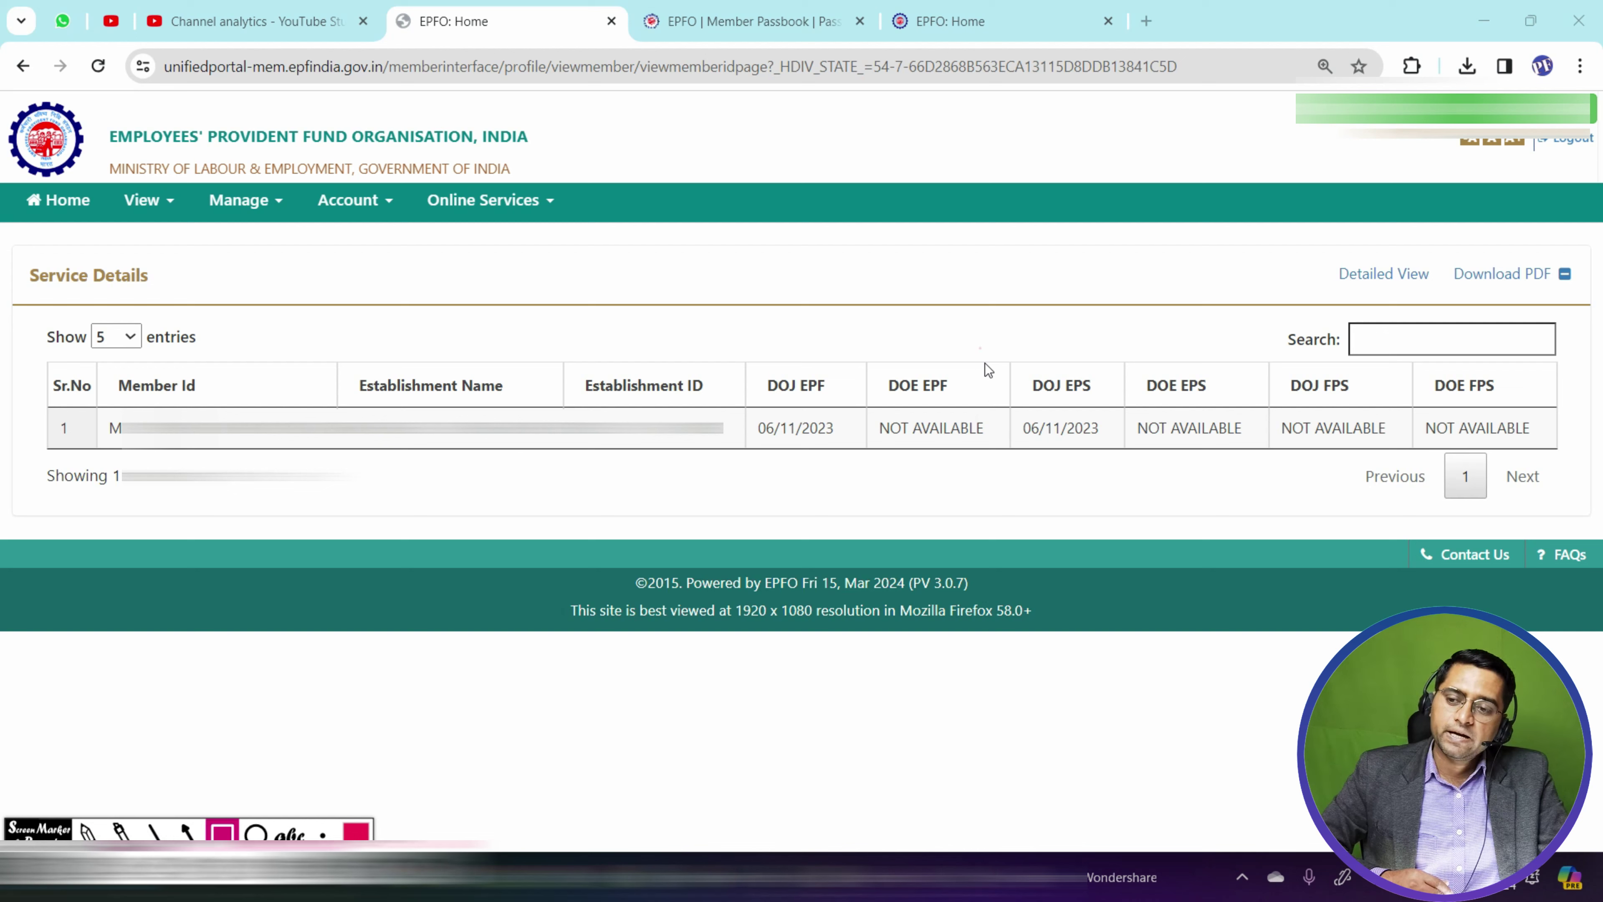
{"action": "mouse_move", "coordinate": [984, 360]}
{"action": "left_mouse_down"}
{"action": "mouse_move", "coordinate": [1227, 489]}
{"action": "mouse_move", "coordinate": [1272, 482]}
{"action": "left_mouse_up"}
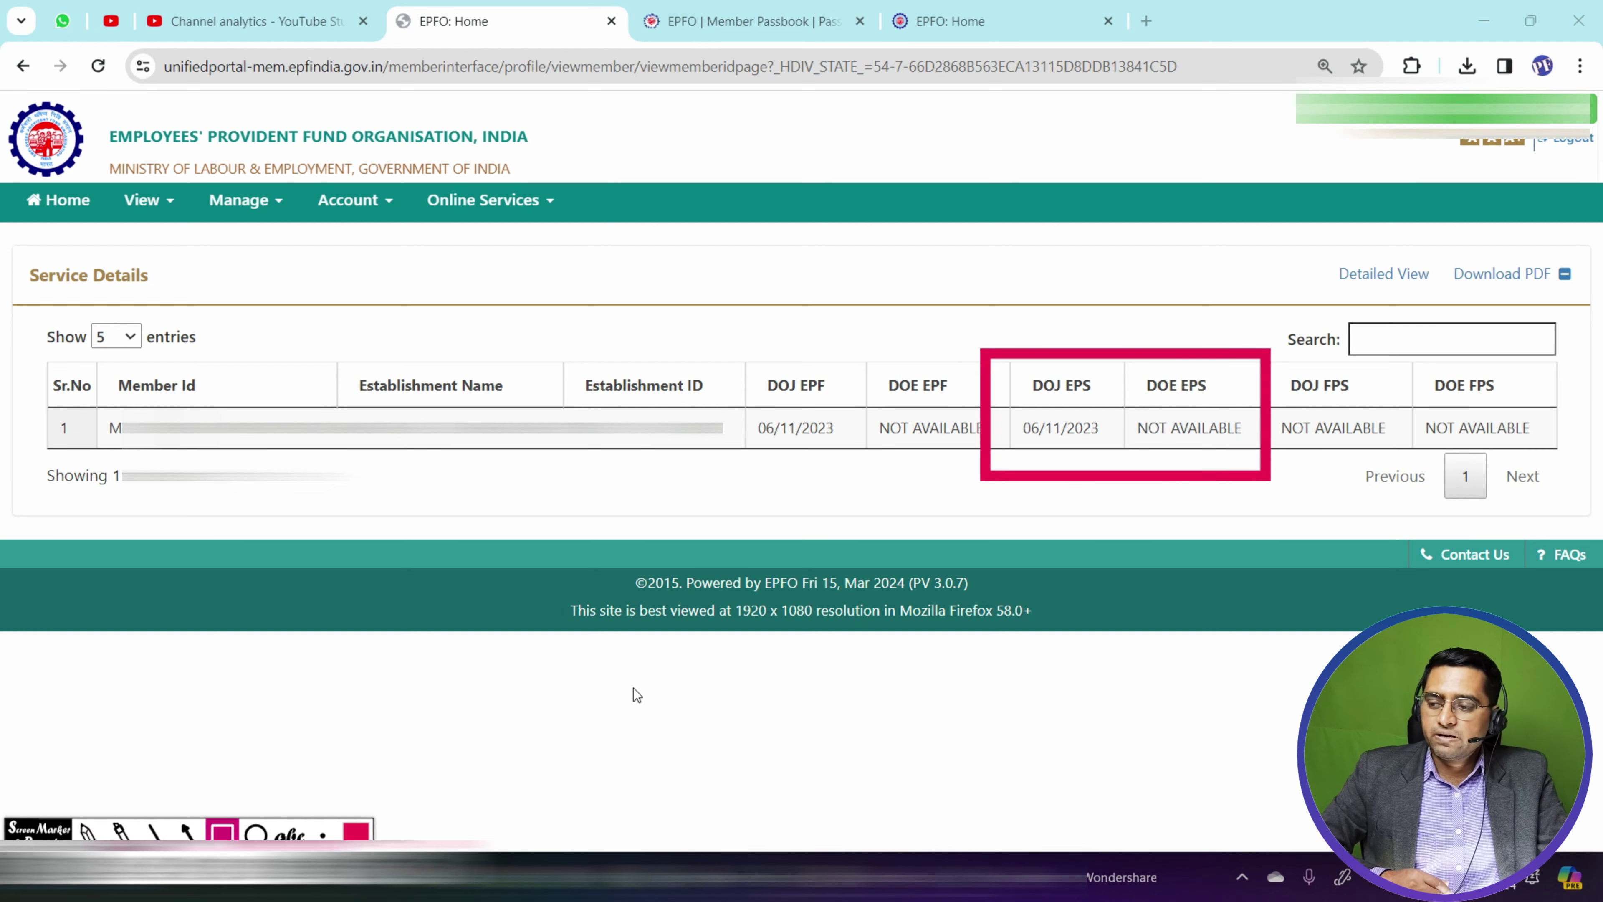
{"action": "left_click", "coordinate": [185, 833]}
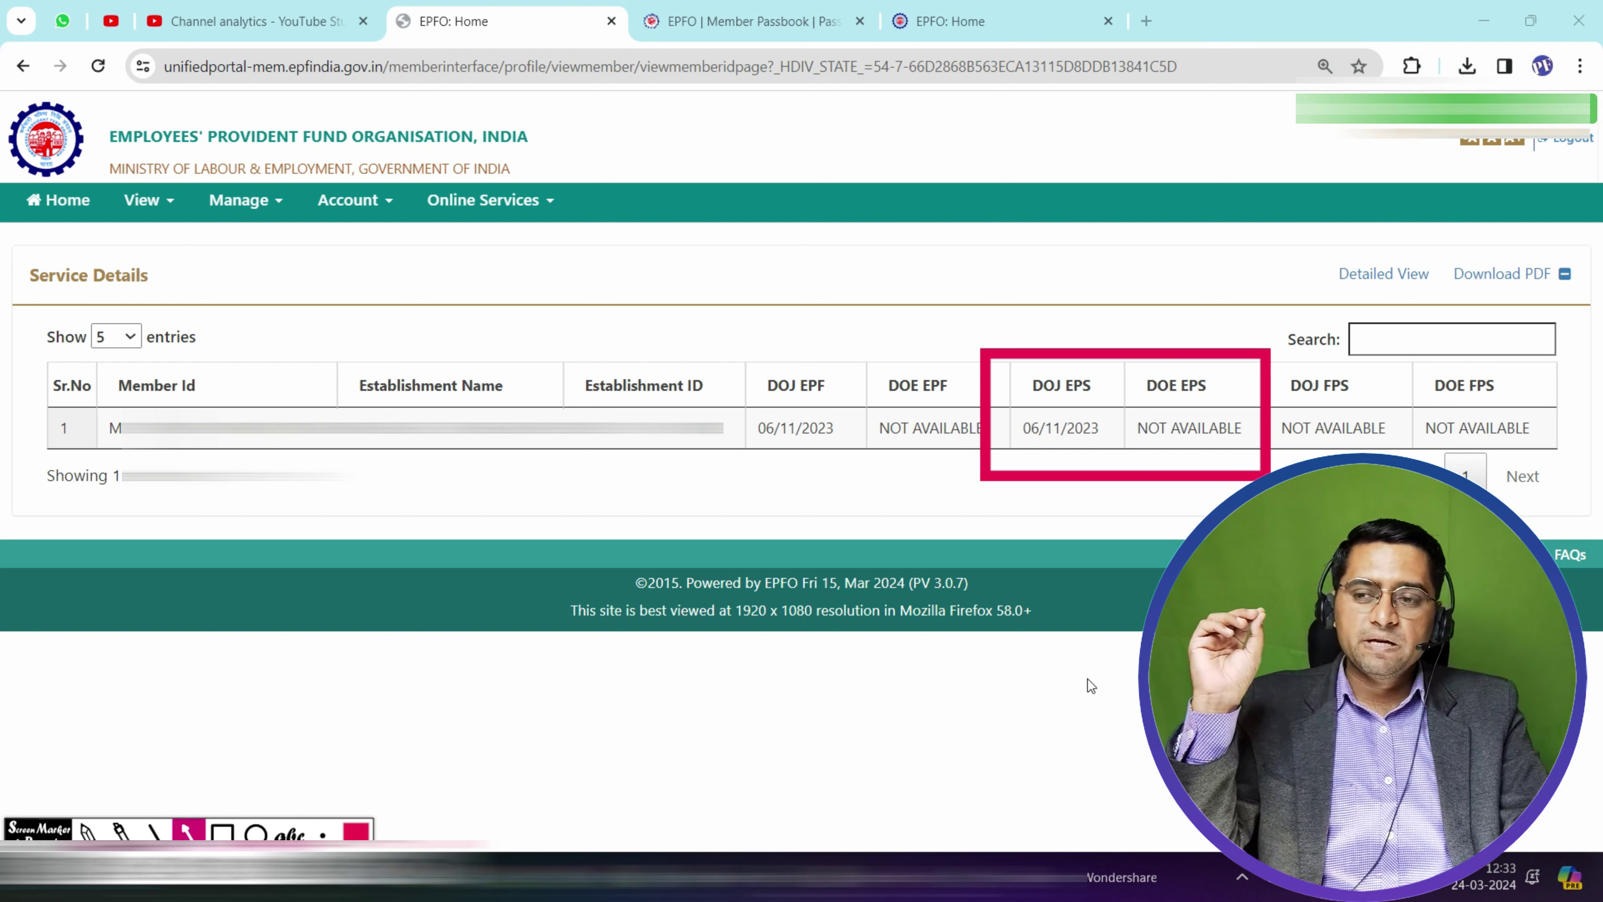
{"action": "left_click_drag", "start_coordinate": [1084, 666], "coordinate": [1084, 468]}
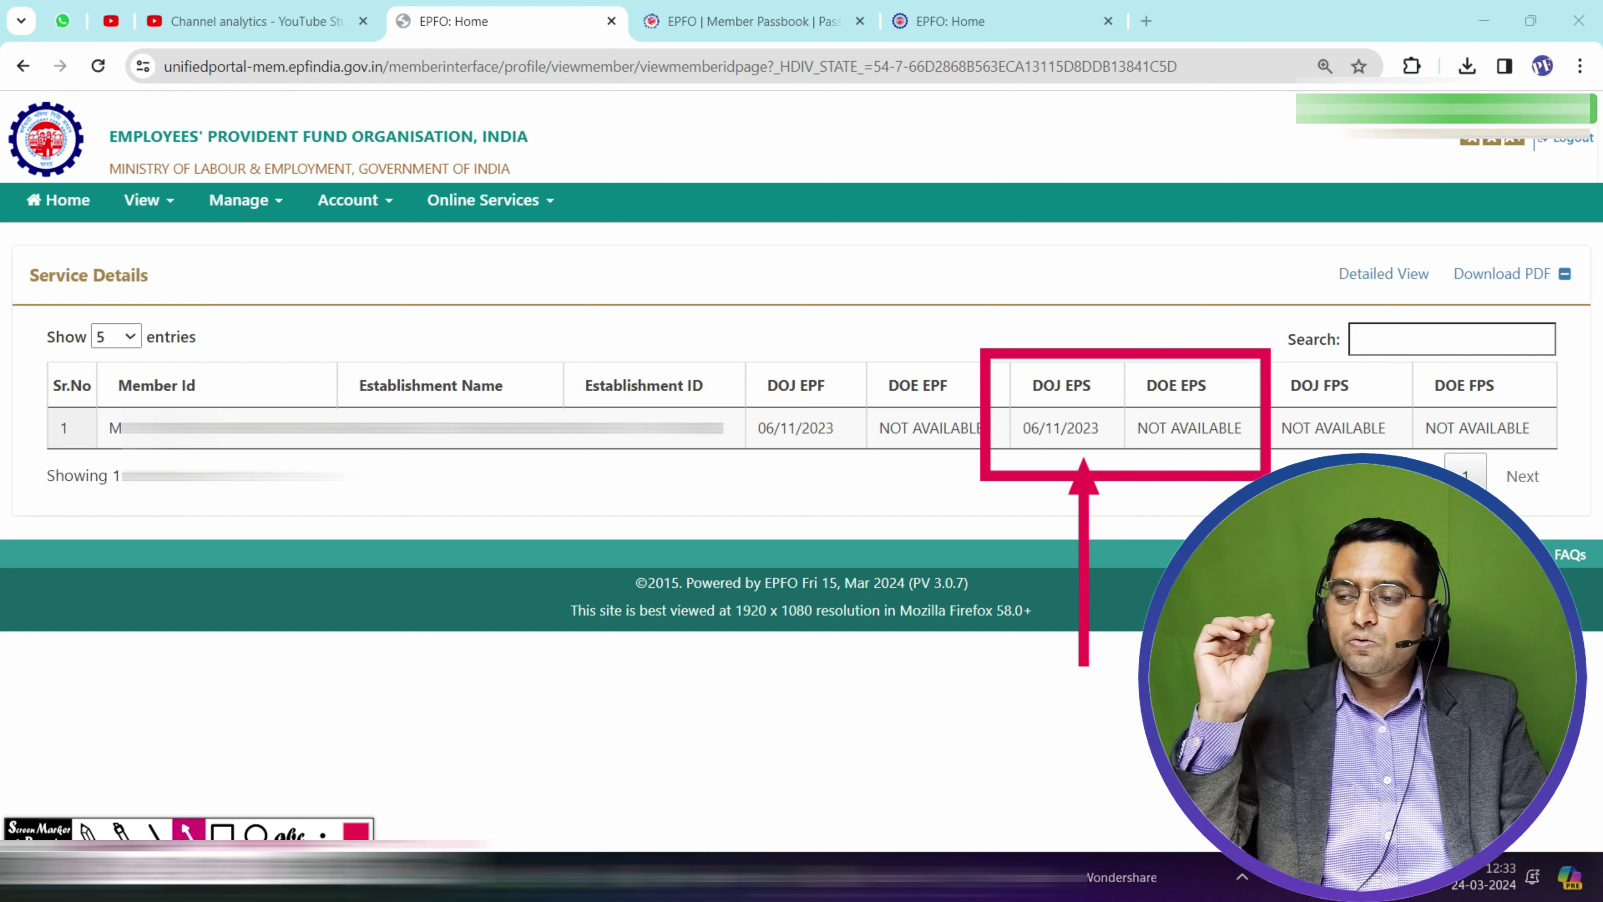
{"action": "left_click", "coordinate": [302, 852]}
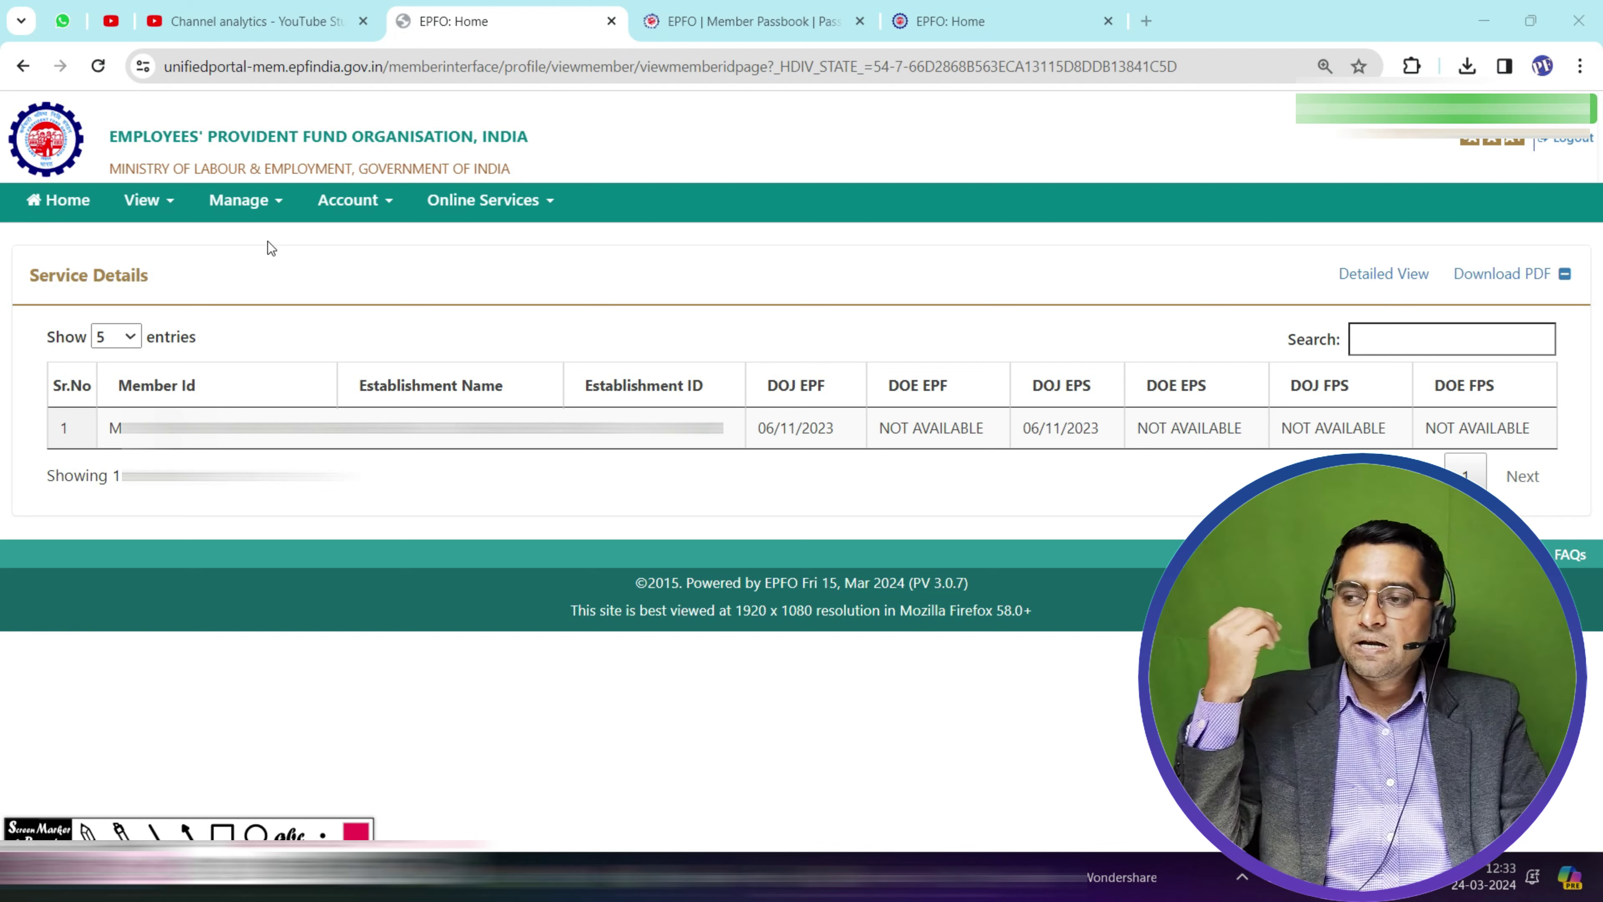
Open the Joint Declaration form and load the details for the preselected member ID
{"action": "left_click", "coordinate": [265, 203]}
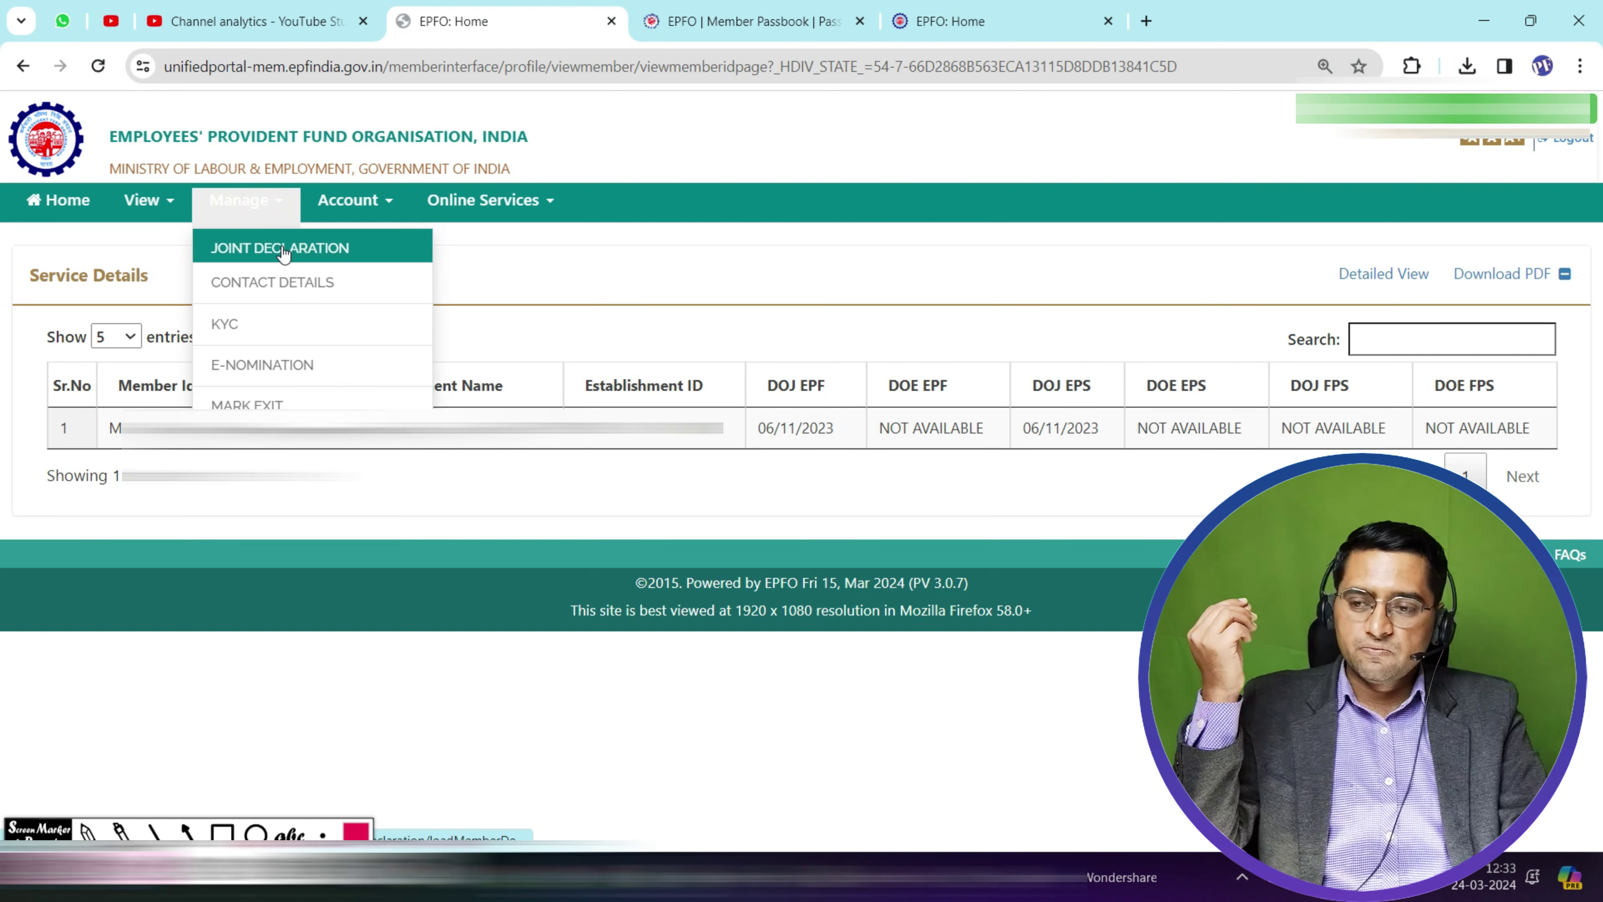
{"action": "left_click", "coordinate": [282, 246]}
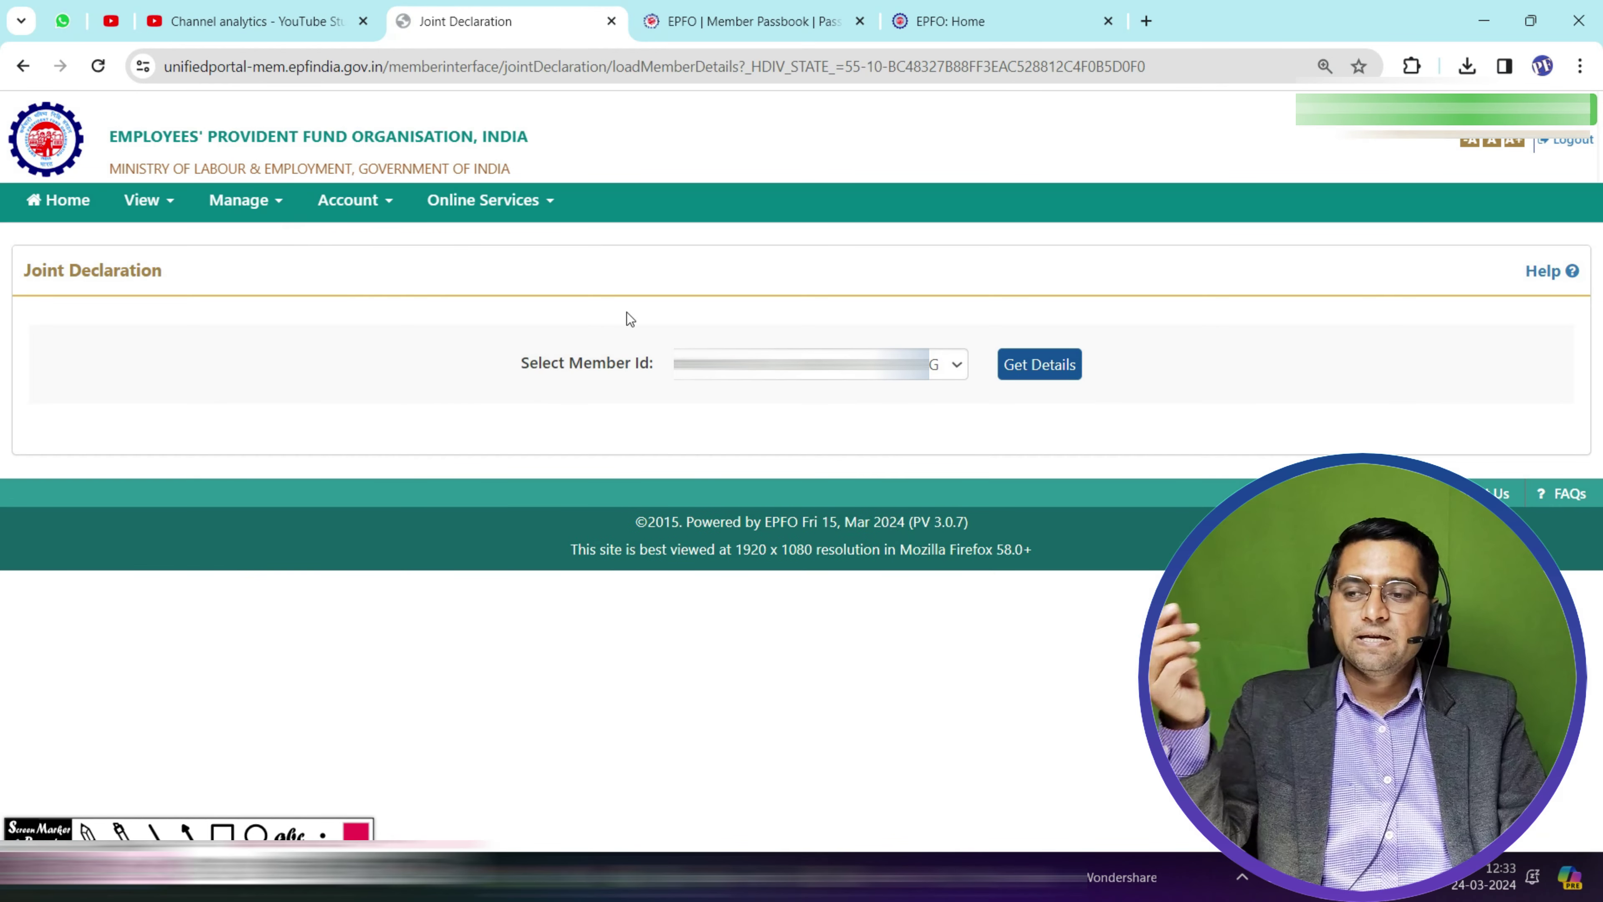
{"action": "left_click", "coordinate": [1043, 369]}
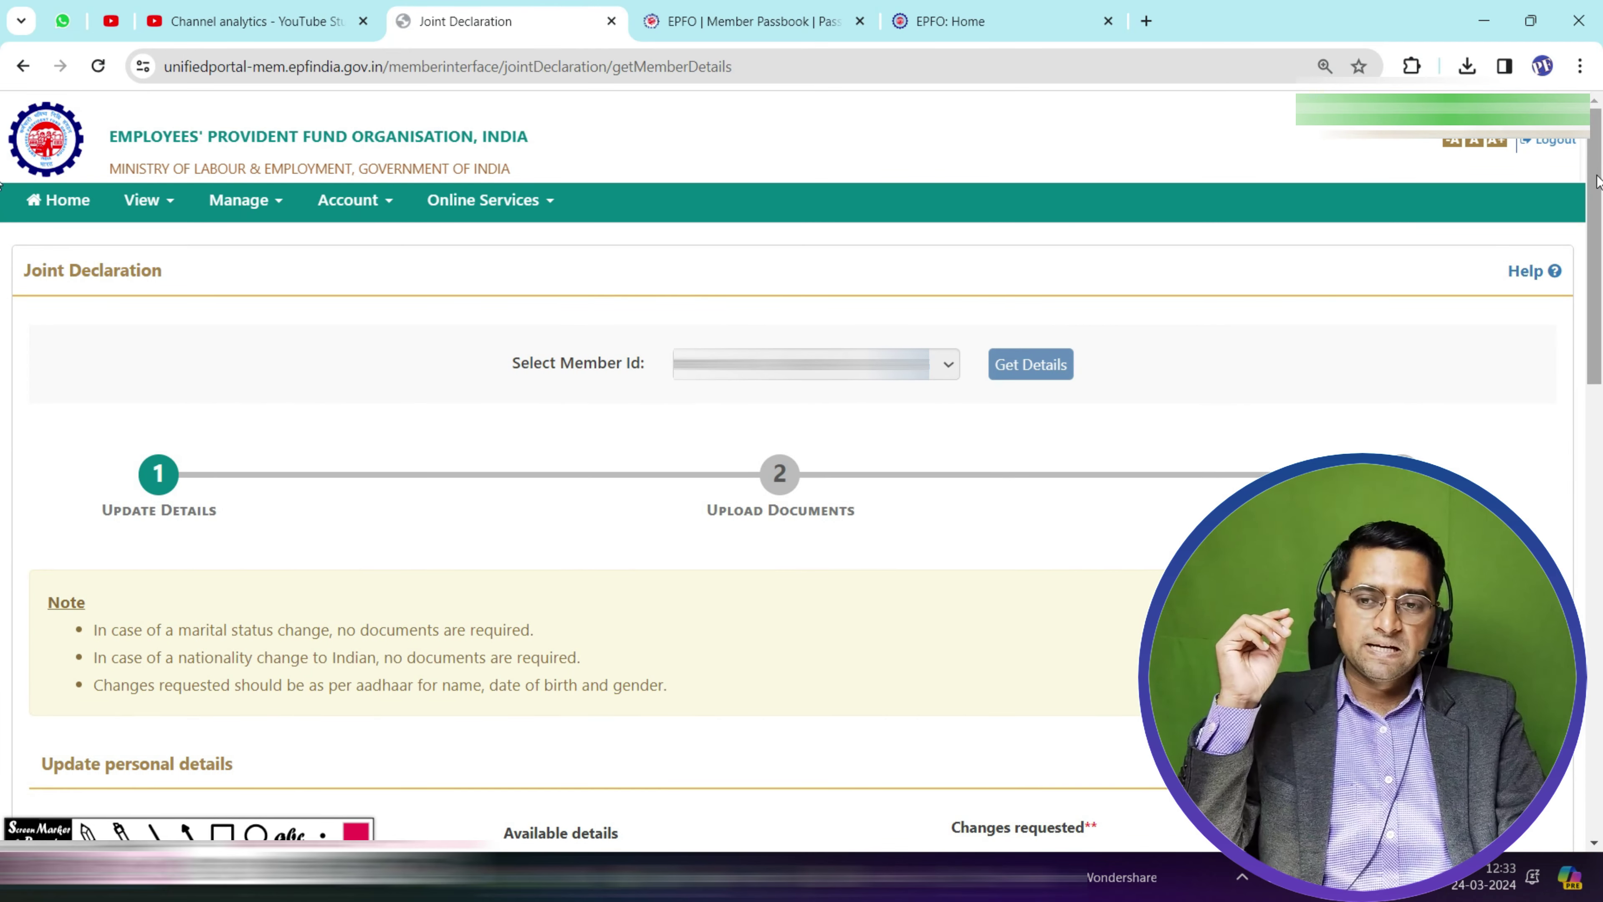
Highlight the Date Of Joining EPS label in the service details and draw a red box around its available date
{"action": "left_click_drag", "start_coordinate": [1595, 253], "coordinate": [1595, 679]}
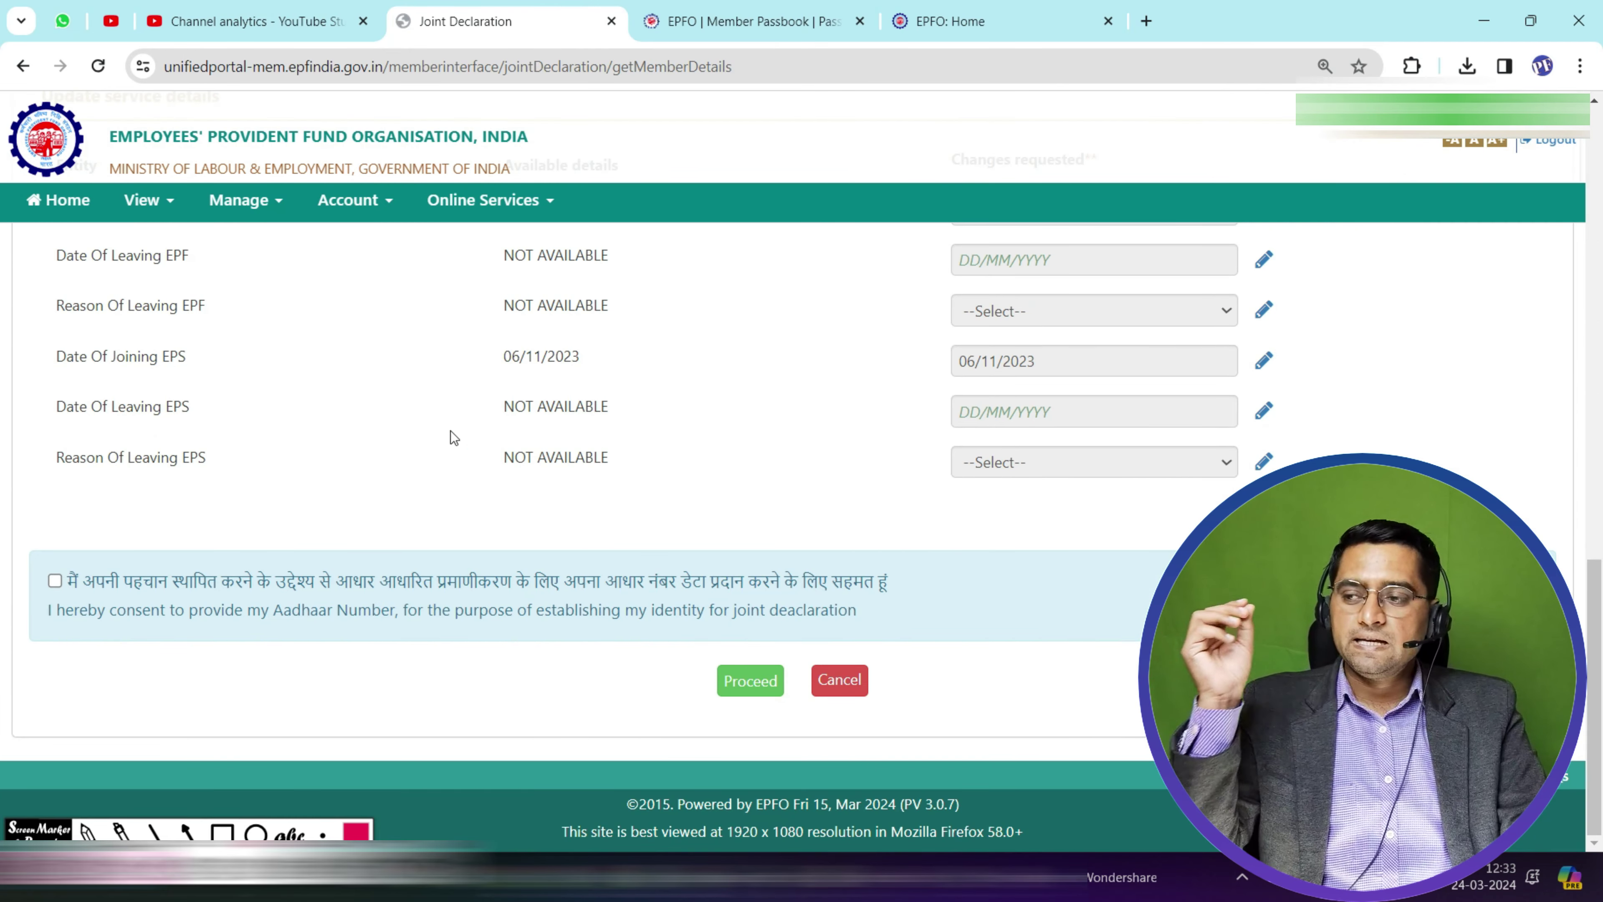
{"action": "triple_click", "coordinate": [170, 358]}
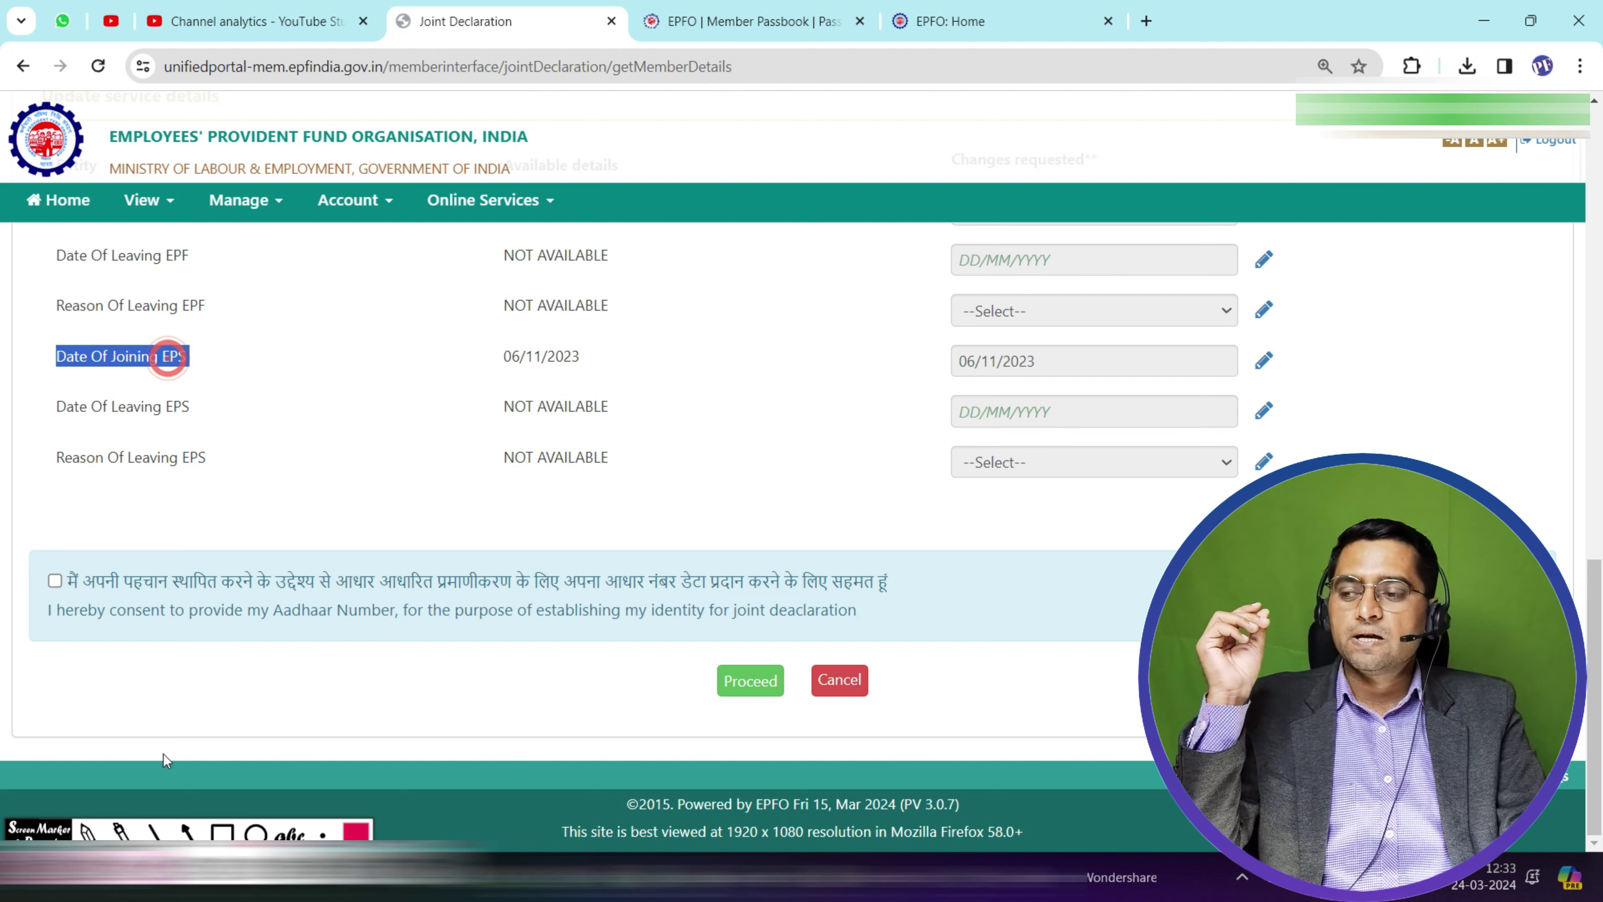
{"action": "left_click", "coordinate": [226, 824]}
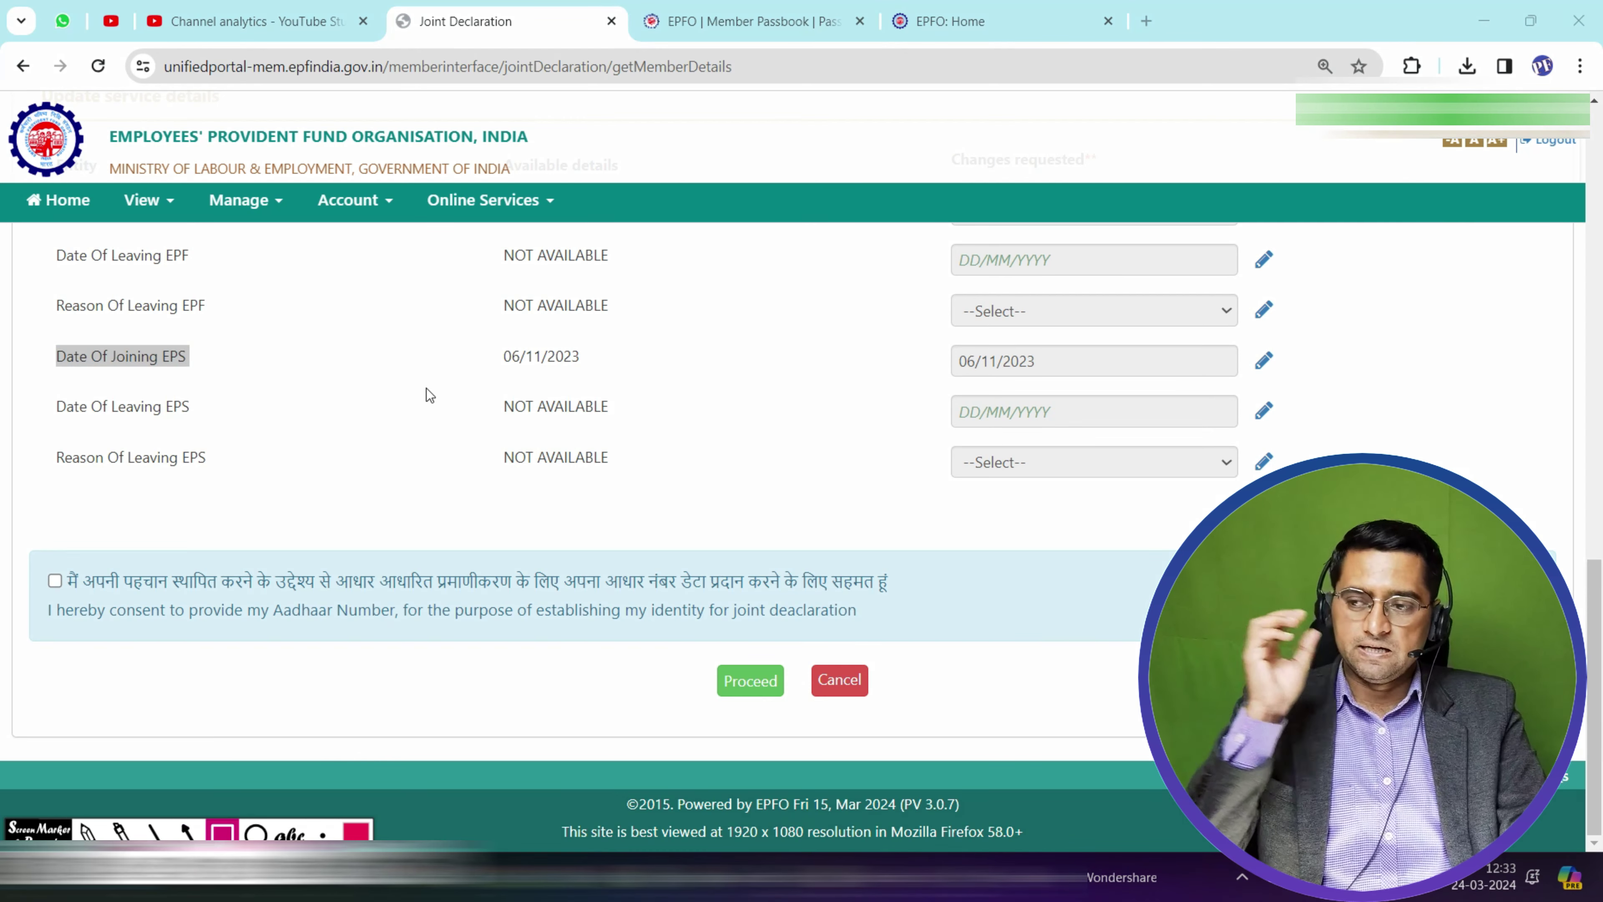
{"action": "left_click_drag", "start_coordinate": [443, 321], "coordinate": [654, 392]}
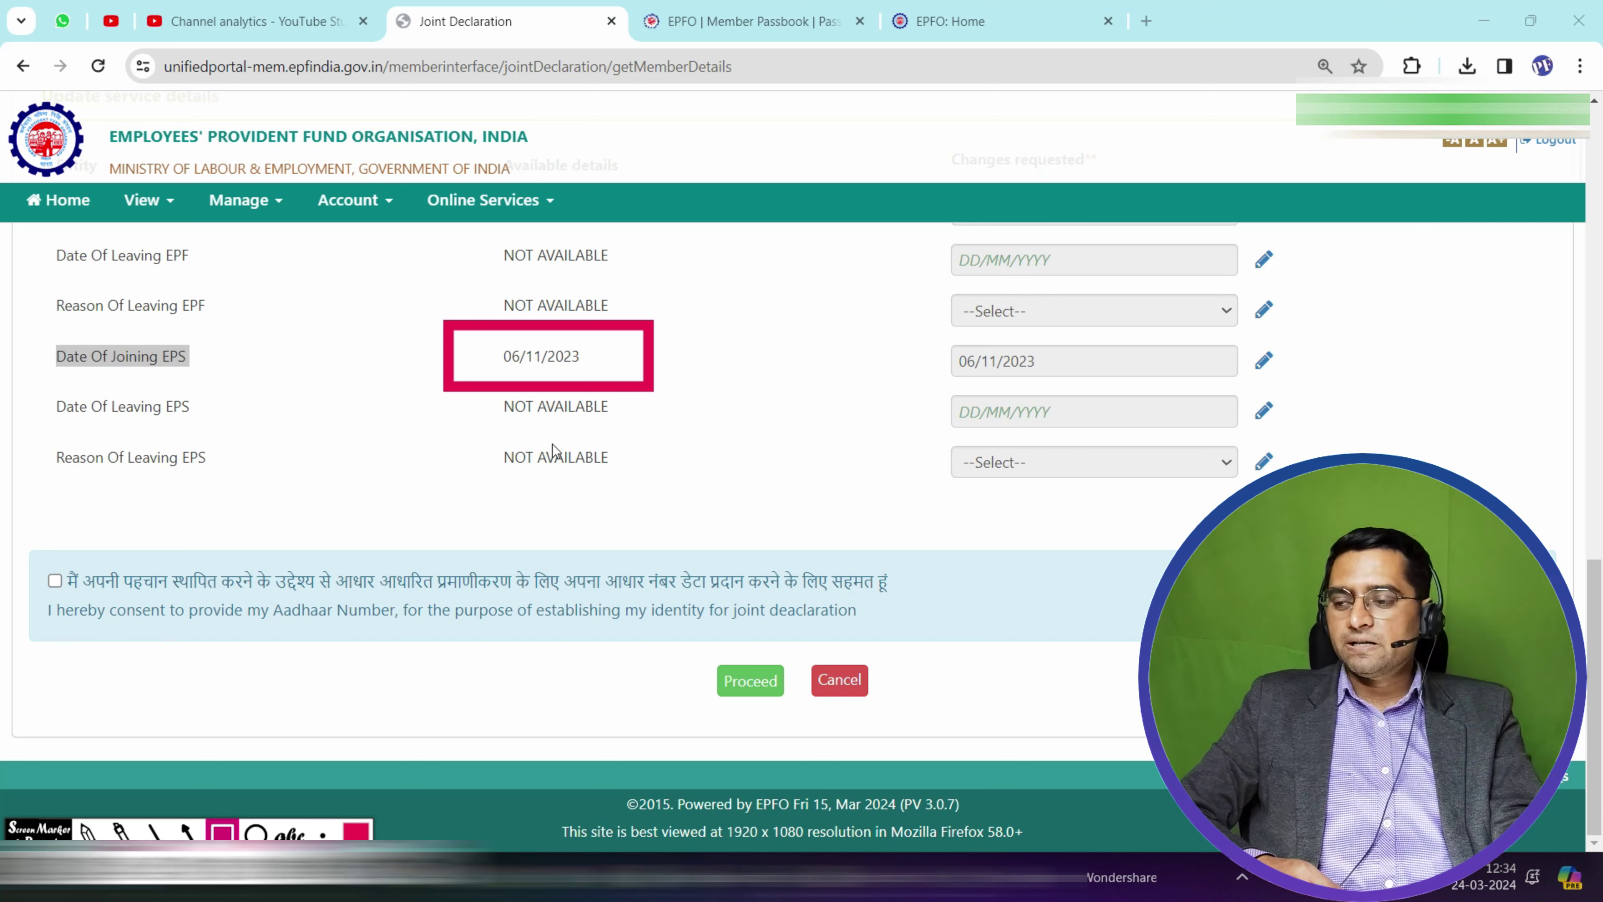
{"action": "left_click", "coordinate": [222, 833]}
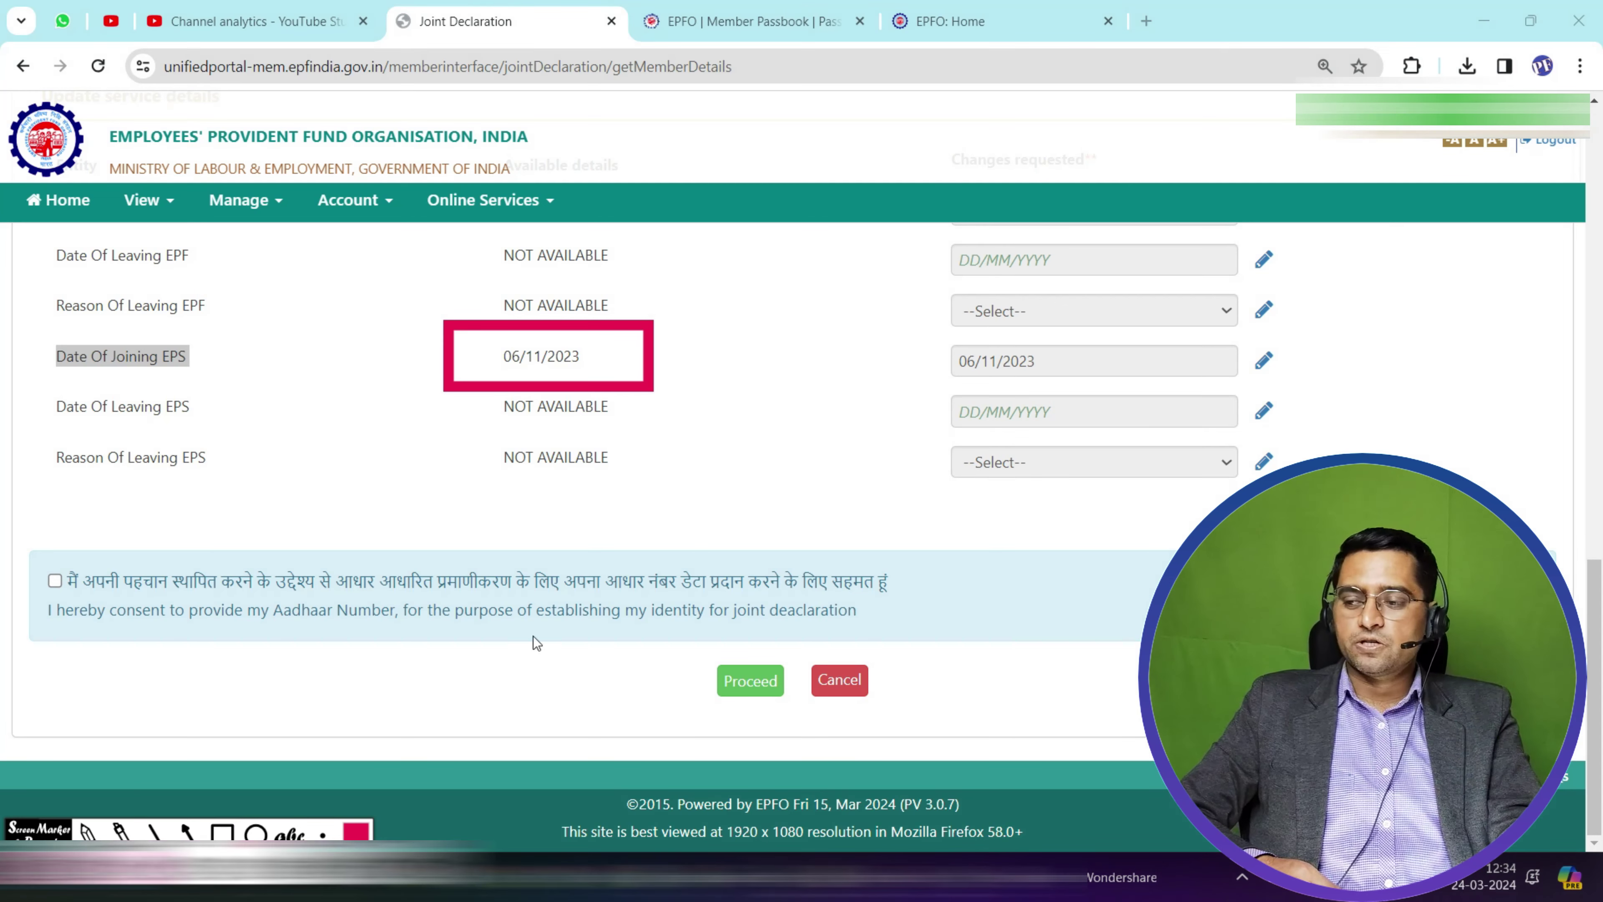
Unlock the requested Date Of Joining EPS for editing and open its date calendar
{"action": "left_click", "coordinate": [1264, 362]}
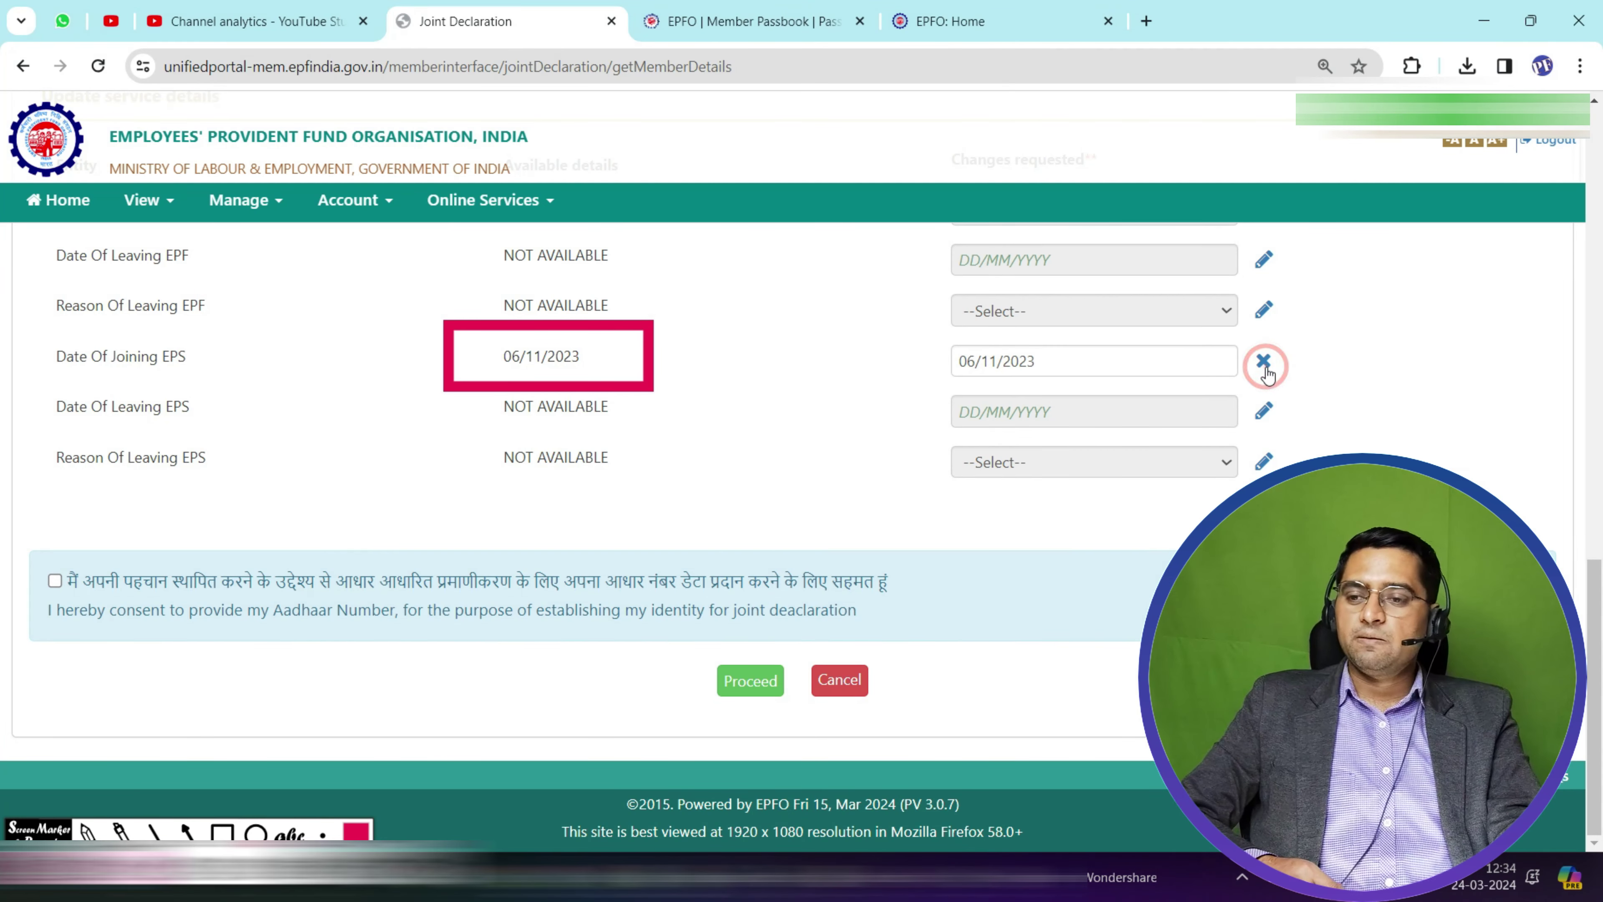
{"action": "left_click", "coordinate": [1155, 364]}
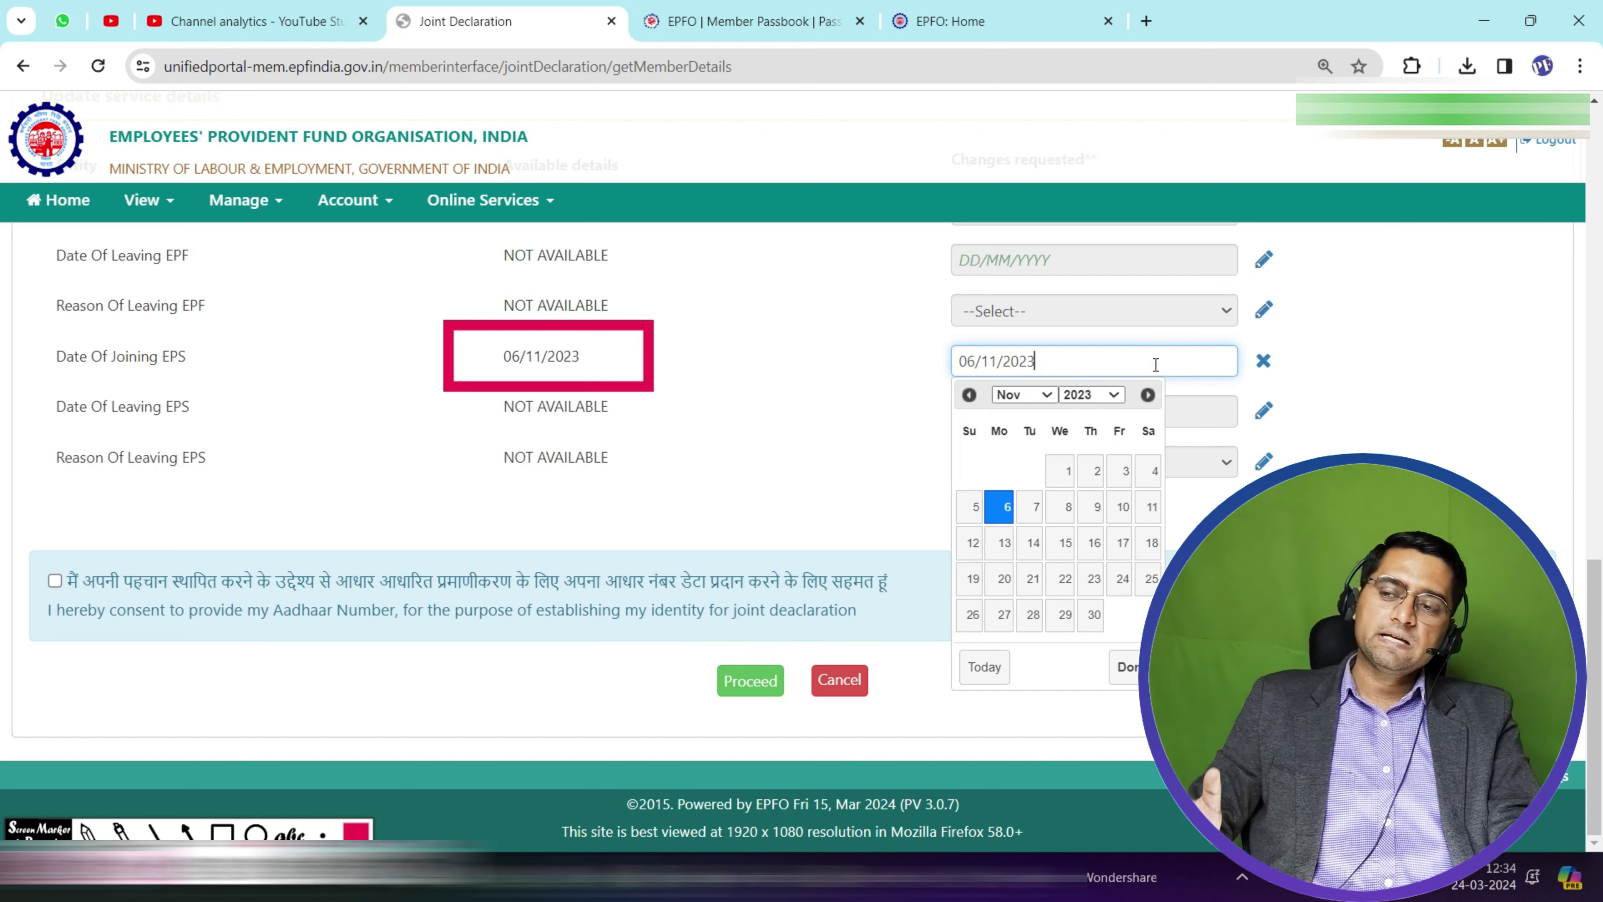